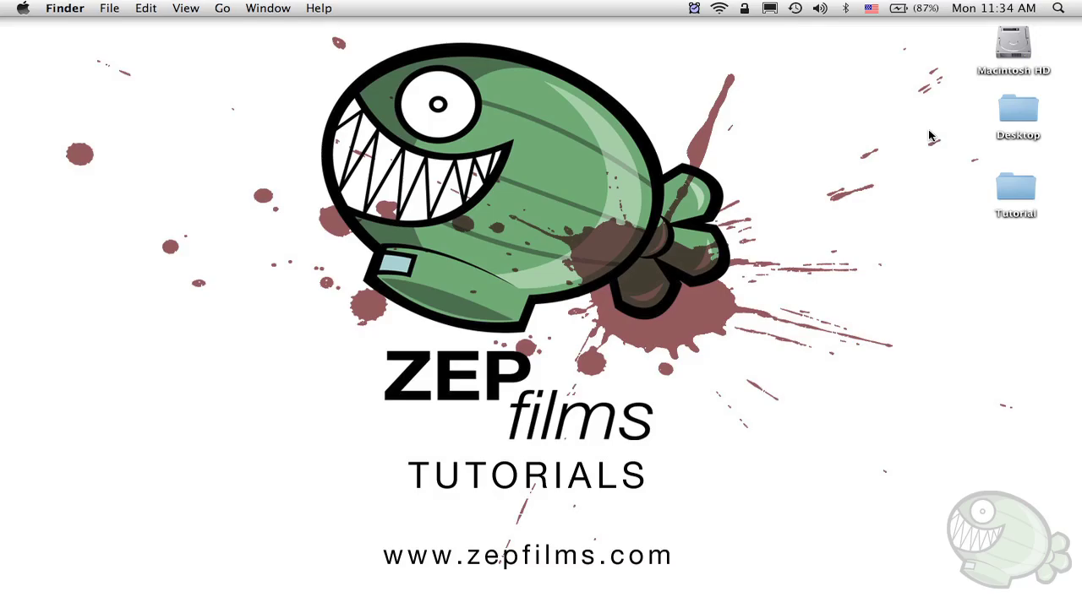
Bring Final Cut Pro forward and play the finished Bandas Terminado split-screen sequence.
{"action": "mouse_move", "coordinate": [329, 605]}
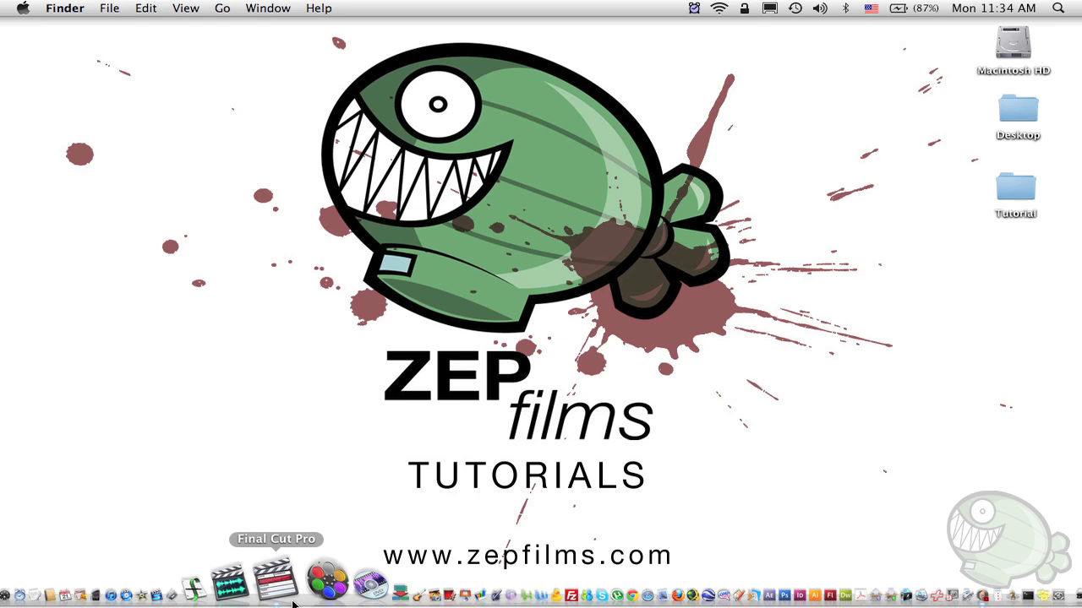
{"action": "left_click", "coordinate": [293, 602]}
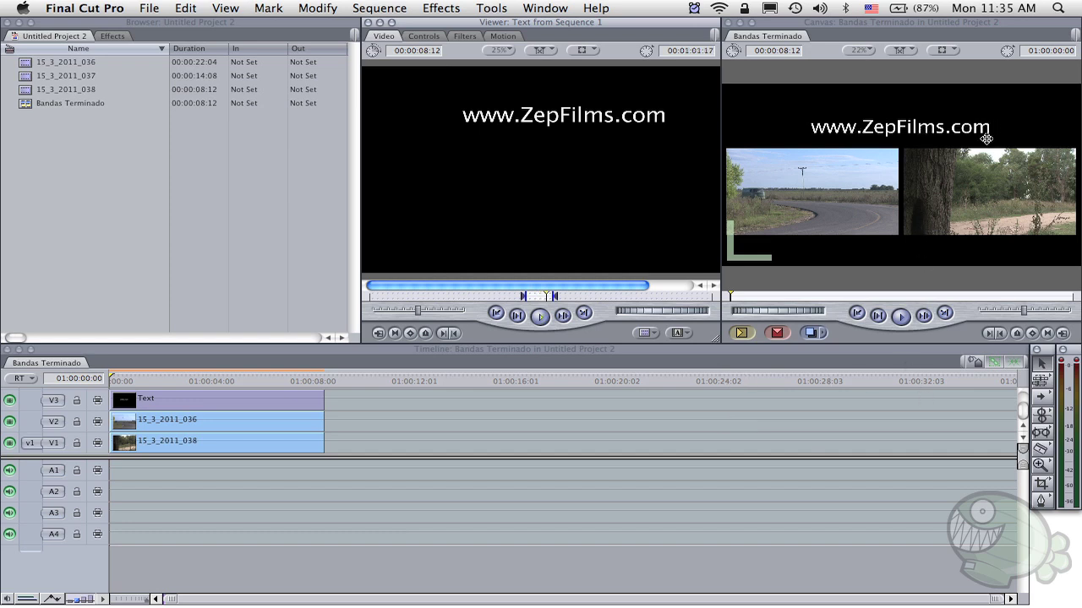
{"action": "left_click", "coordinate": [469, 404]}
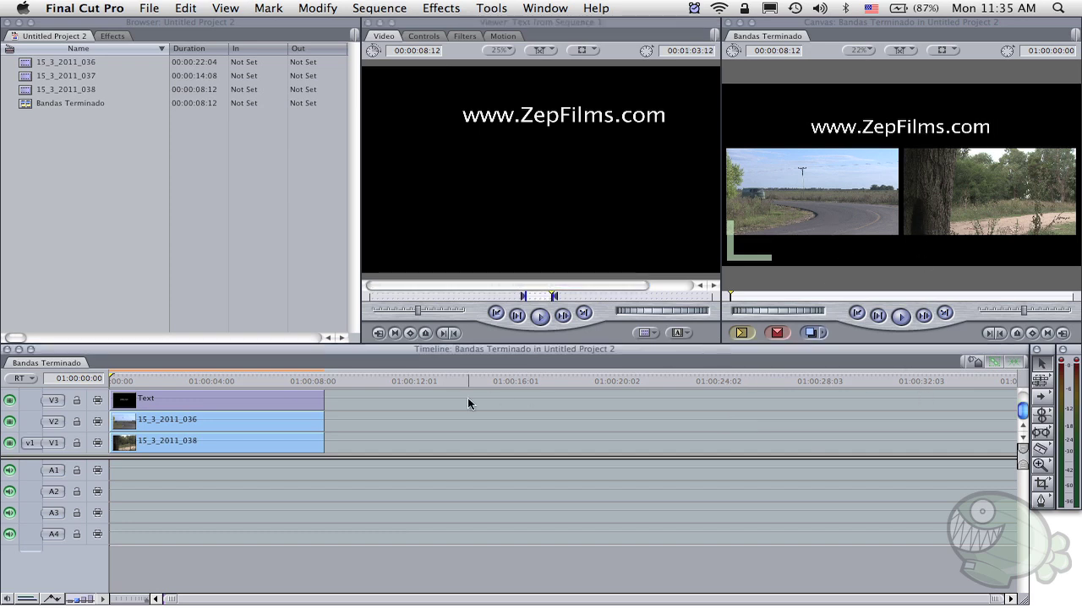
{"action": "key", "text": "space"}
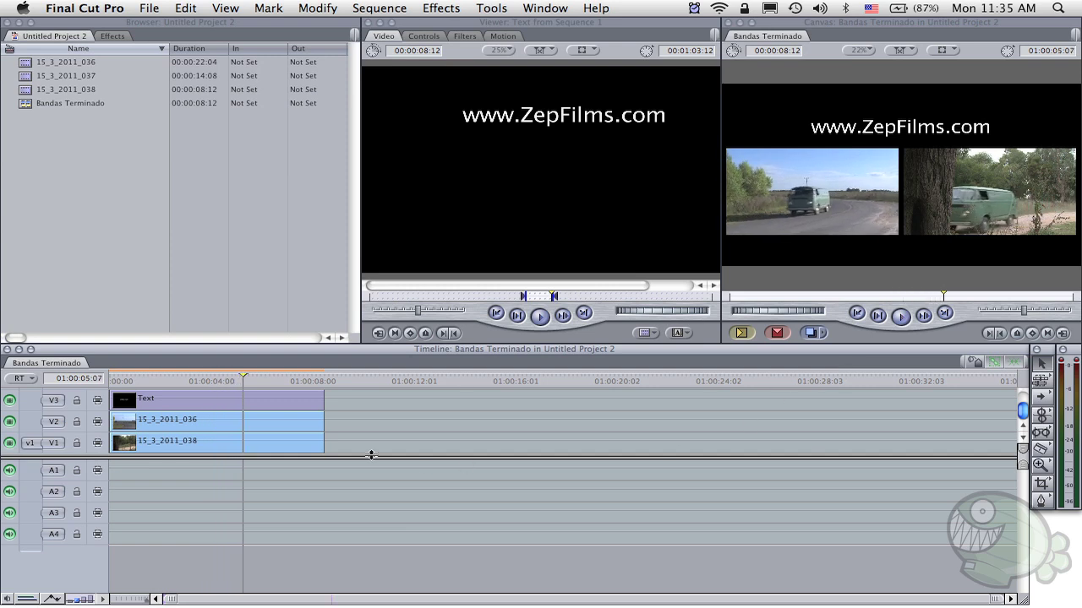
Create a new sequence in the project browser named 'Bandas de Video'.
{"action": "left_click", "coordinate": [60, 237]}
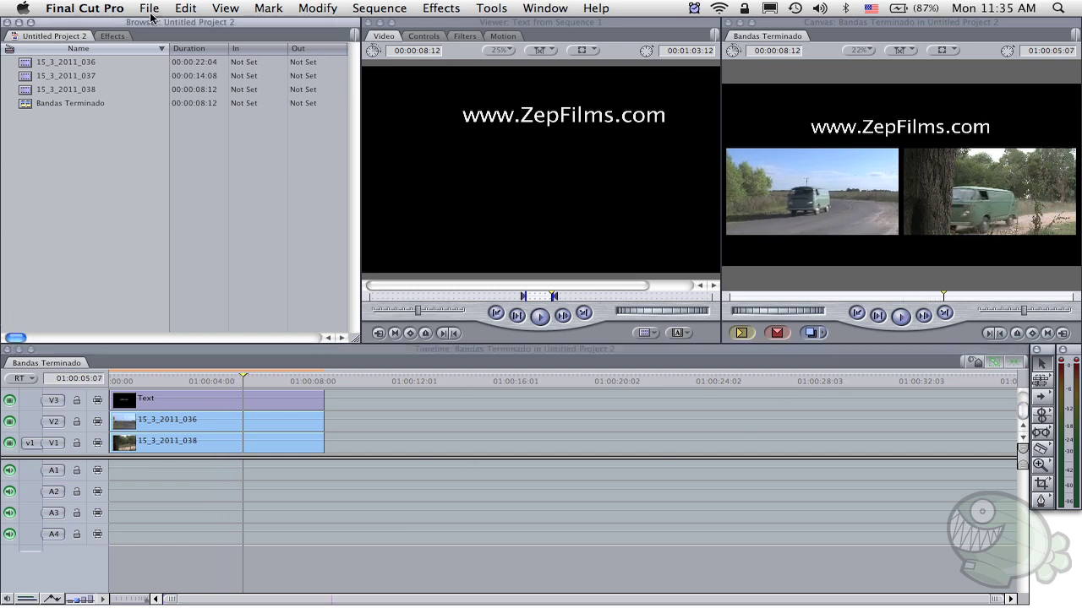
{"action": "left_click", "coordinate": [150, 10]}
{"action": "mouse_move", "coordinate": [162, 27]}
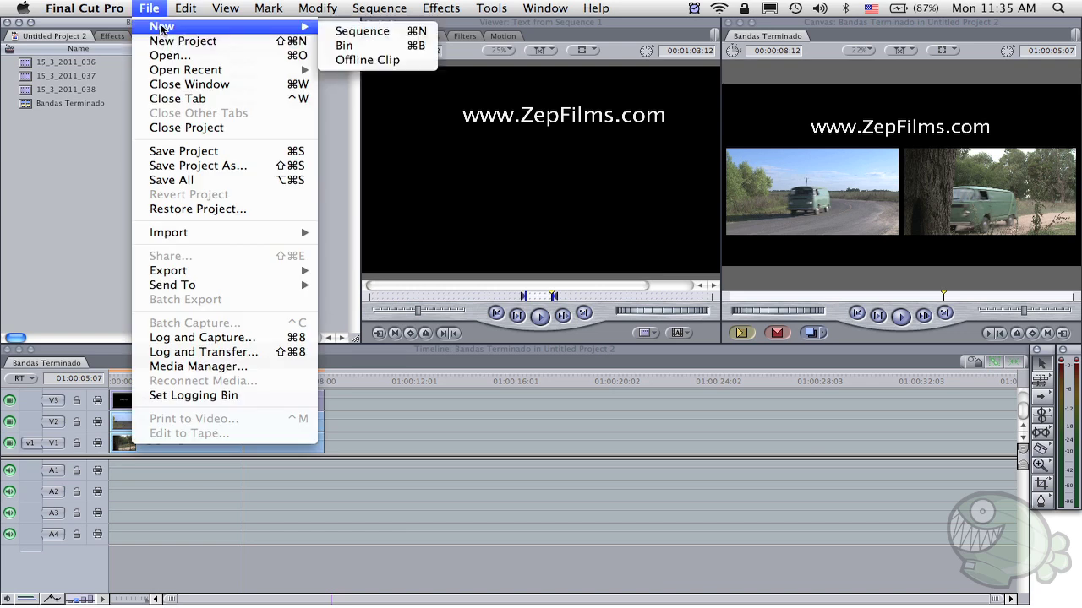
{"action": "left_click", "coordinate": [343, 32]}
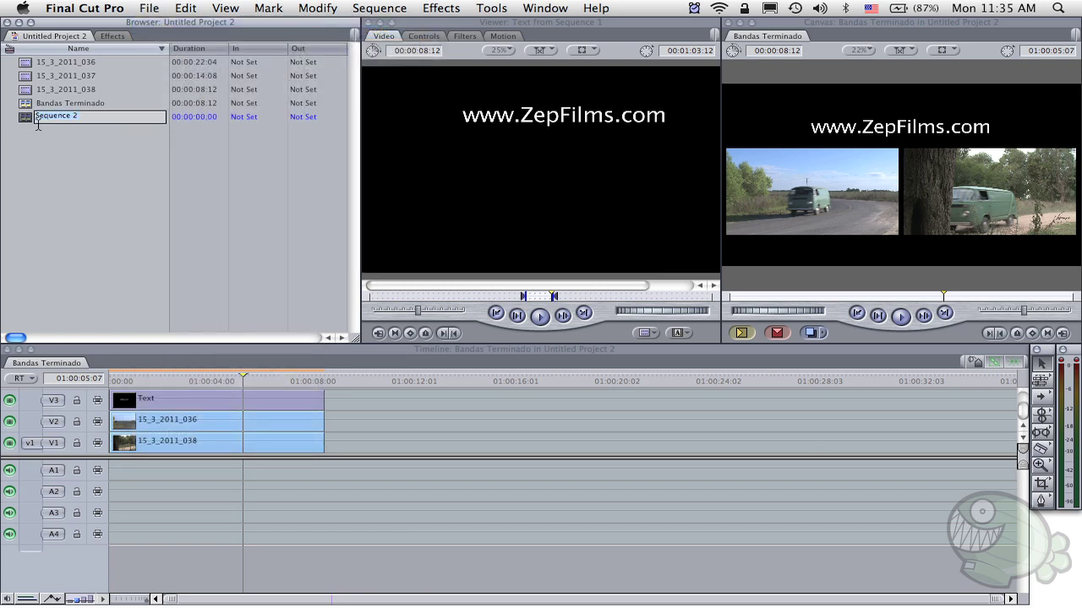
{"action": "type", "text": "B"}
{"action": "type", "text": "andas de Video"}
{"action": "key", "text": "Return"}
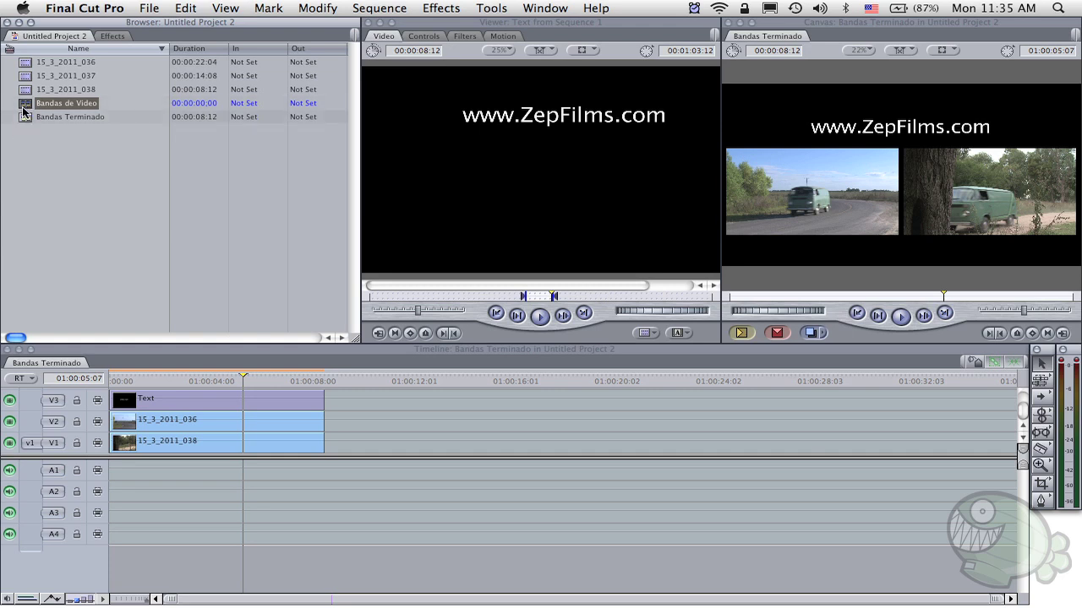
Open Bandas de Video in the Timeline and load clip 15_3_2011_038 in the Viewer.
{"action": "double_click", "coordinate": [24, 108]}
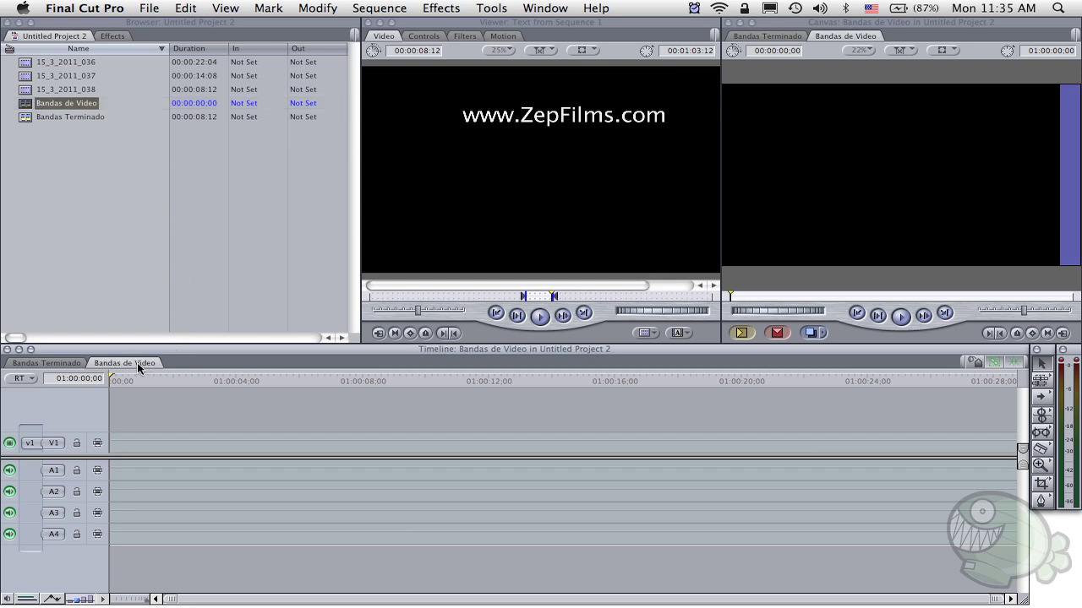
{"action": "left_click", "coordinate": [65, 369]}
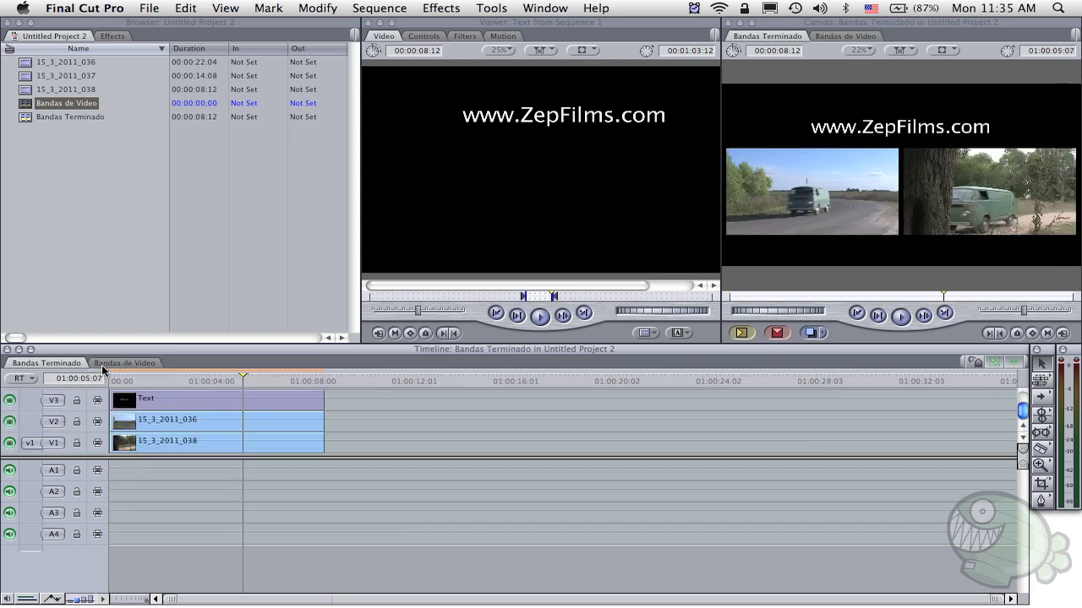
{"action": "left_click", "coordinate": [103, 366]}
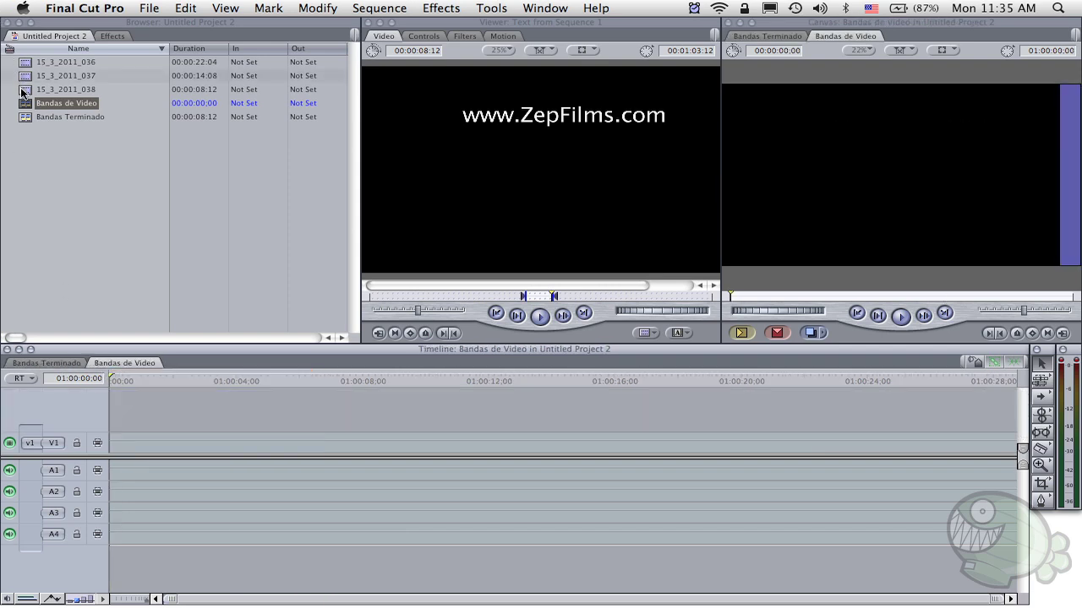
{"action": "left_click", "coordinate": [24, 90]}
{"action": "double_click", "coordinate": [23, 89]}
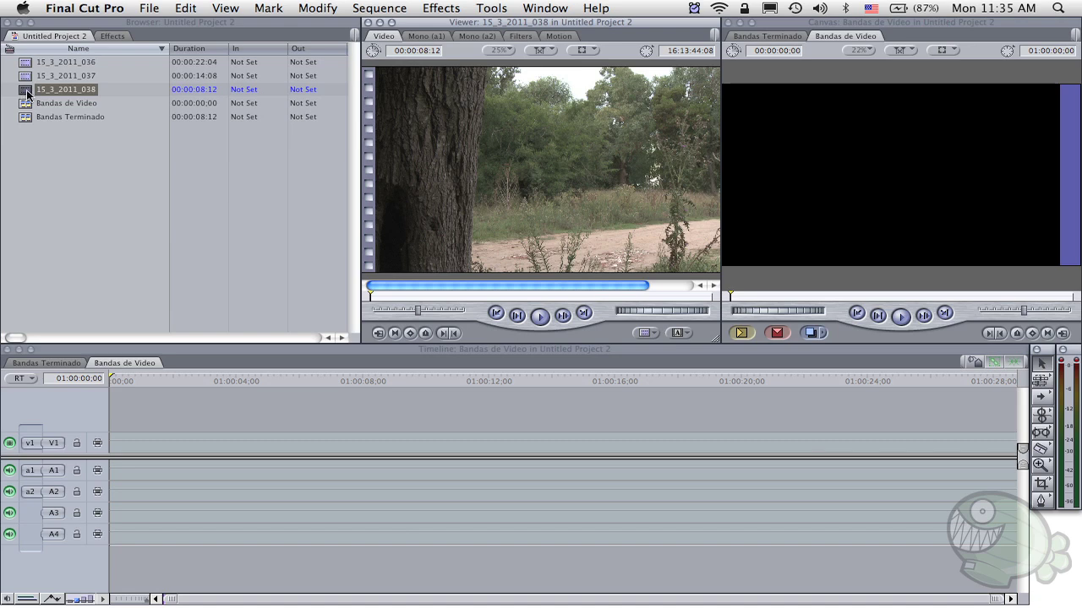
Place clips 15_3_2011_038 and 15_3_2011_036 end to end on V1, matching sequence settings.
{"action": "mouse_move", "coordinate": [25, 91]}
{"action": "left_mouse_down"}
{"action": "mouse_move", "coordinate": [163, 379]}
{"action": "mouse_move", "coordinate": [127, 440]}
{"action": "left_mouse_up"}
{"action": "key", "text": "Return"}
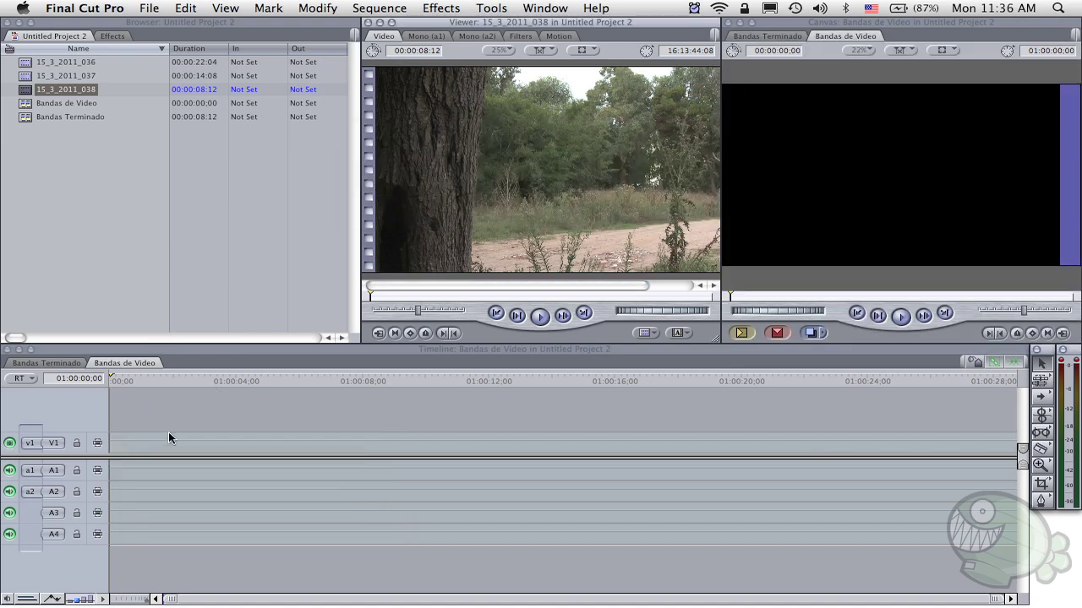
{"action": "double_click", "coordinate": [22, 65]}
{"action": "mouse_move", "coordinate": [25, 63]}
{"action": "left_mouse_down"}
{"action": "mouse_move", "coordinate": [371, 411]}
{"action": "mouse_move", "coordinate": [343, 448]}
{"action": "left_mouse_up"}
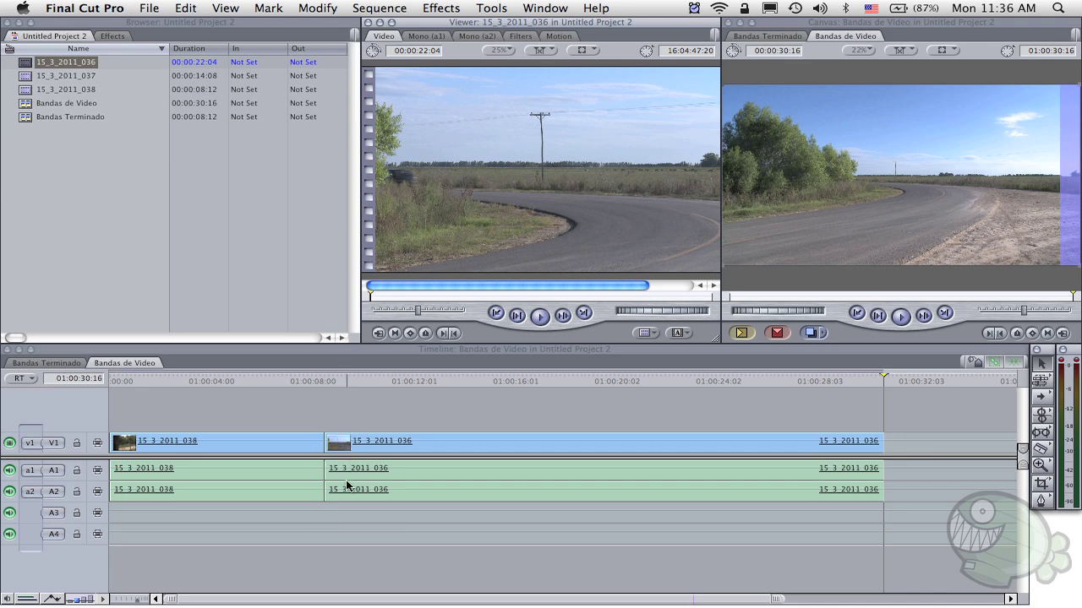
Unlink the 15_3_2011_036 clip's audio and delete its A1/A2 tracks.
{"action": "left_click", "coordinate": [346, 482]}
{"action": "left_click", "coordinate": [310, 479]}
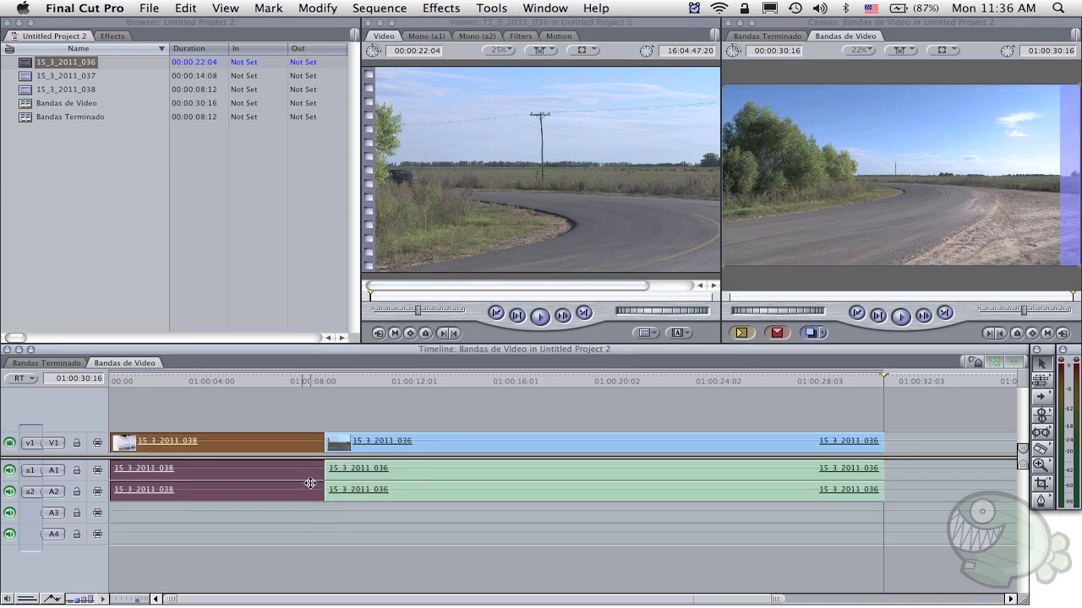
{"action": "left_click", "coordinate": [385, 489]}
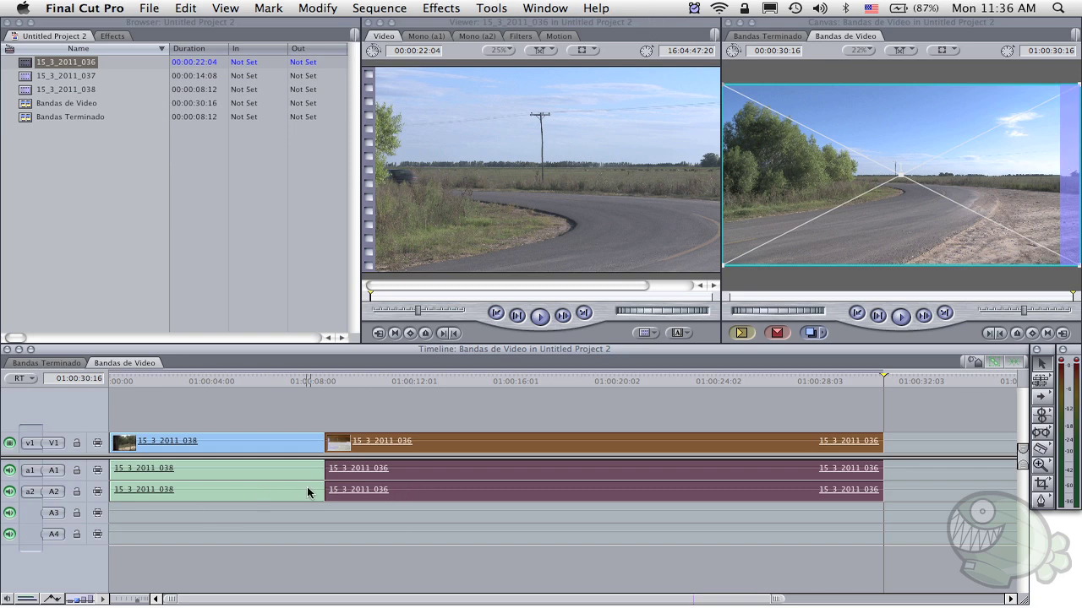
{"action": "left_click", "coordinate": [318, 8]}
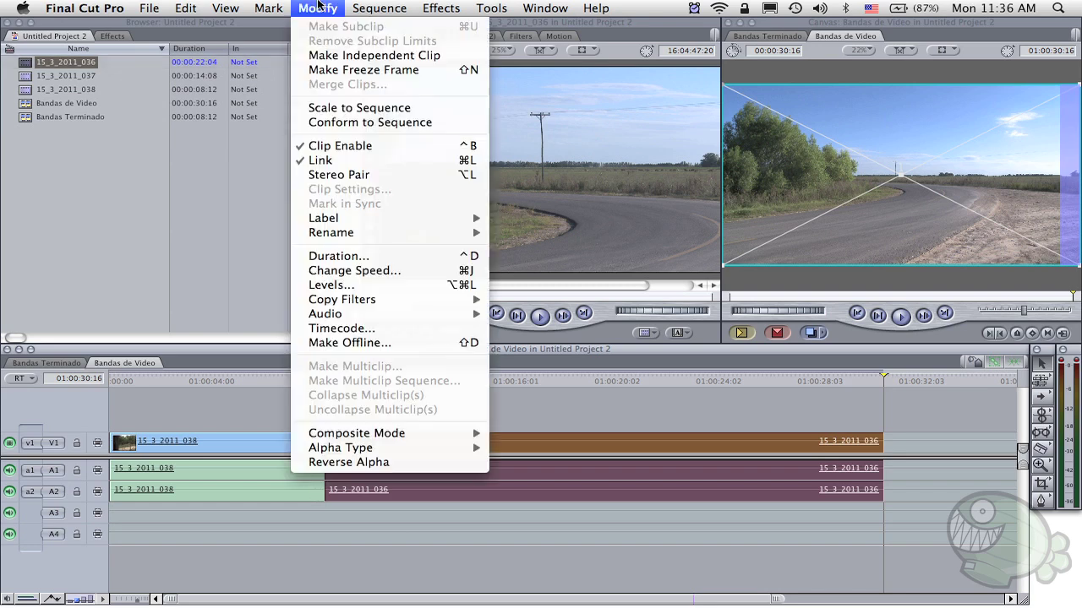
{"action": "left_click", "coordinate": [320, 161]}
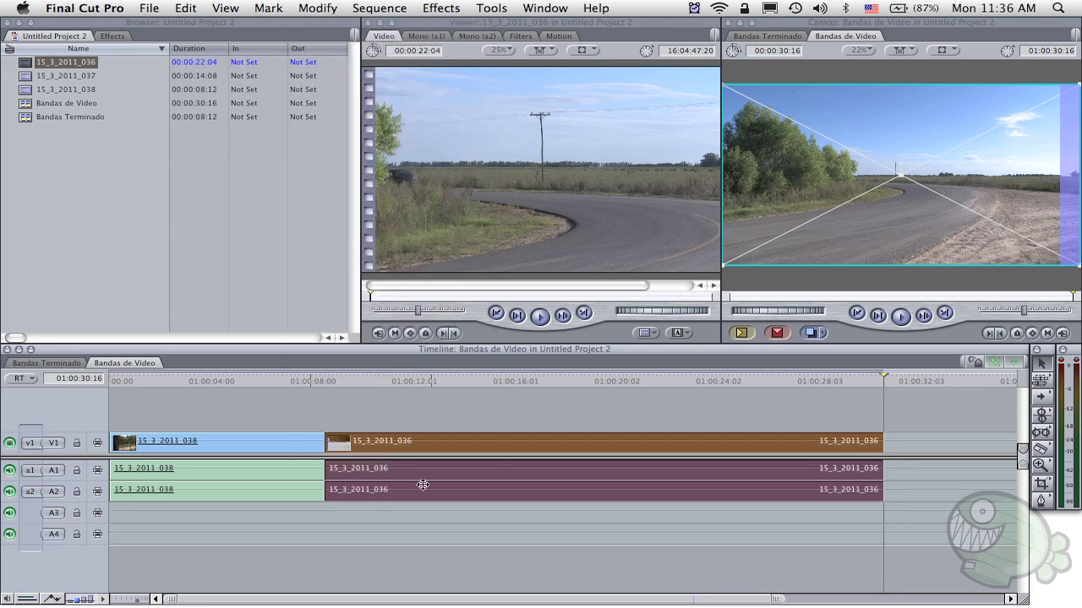
{"action": "left_click", "coordinate": [406, 417]}
{"action": "left_click_drag", "start_coordinate": [436, 532], "coordinate": [419, 477]}
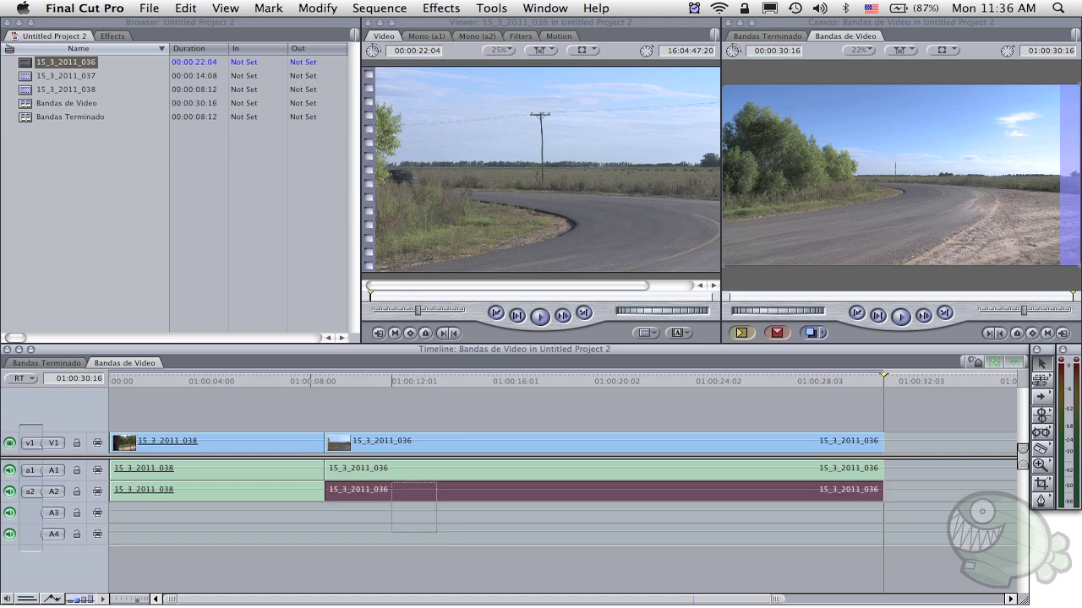
{"action": "key", "text": "Delete"}
Unlink the 15_3_2011_038 clip's audio and delete its A1/A2 tracks too.
{"action": "left_click", "coordinate": [243, 467]}
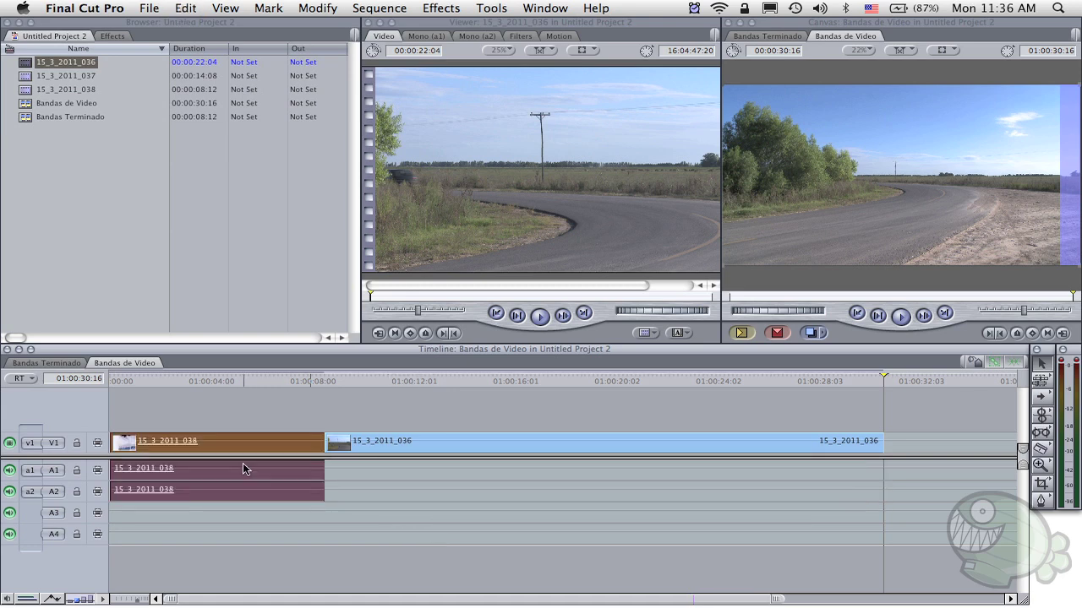
{"action": "left_click", "coordinate": [318, 8]}
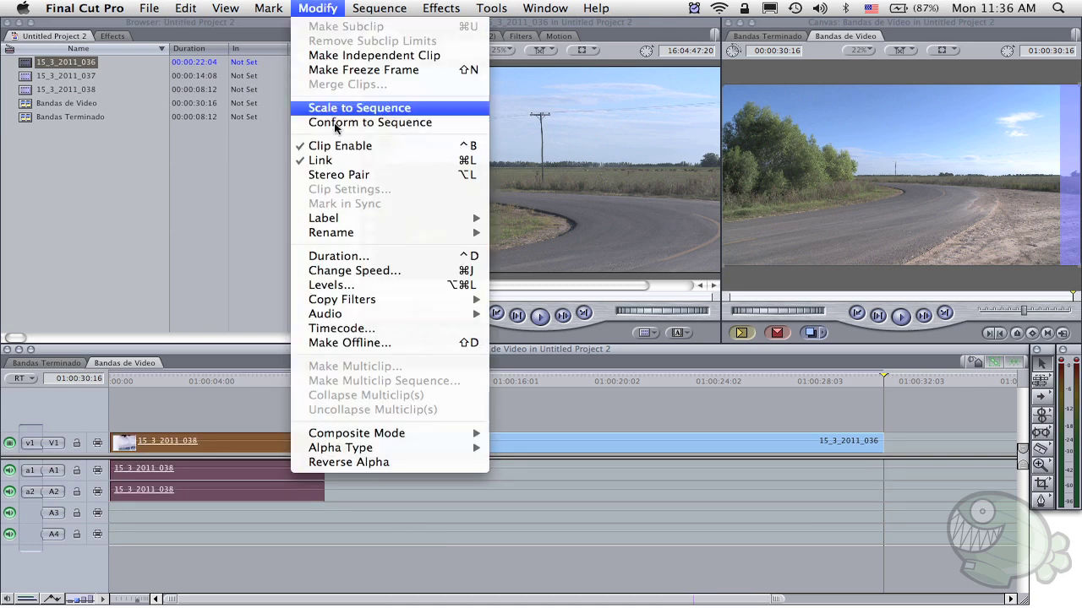
{"action": "left_click", "coordinate": [338, 159]}
{"action": "left_click_drag", "start_coordinate": [352, 506], "coordinate": [291, 473]}
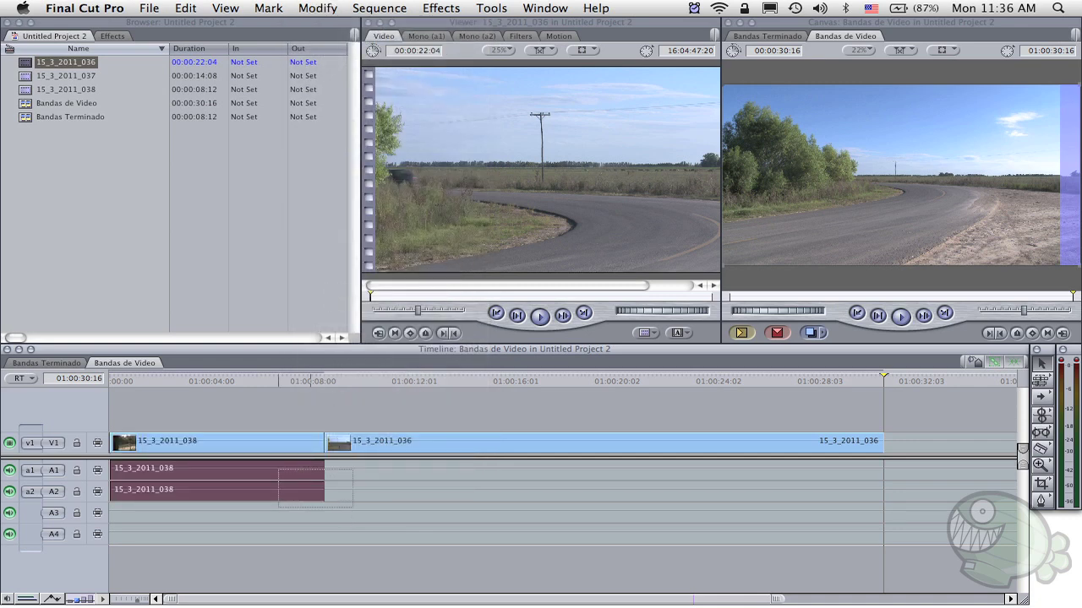
{"action": "key", "text": "Delete"}
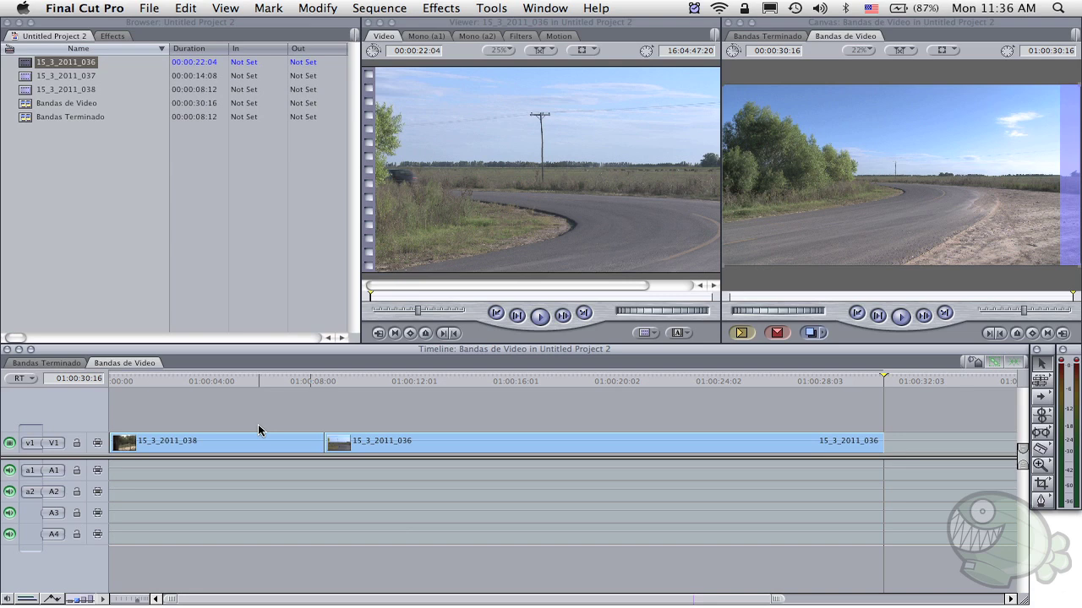
{"action": "right_click", "coordinate": [259, 423]}
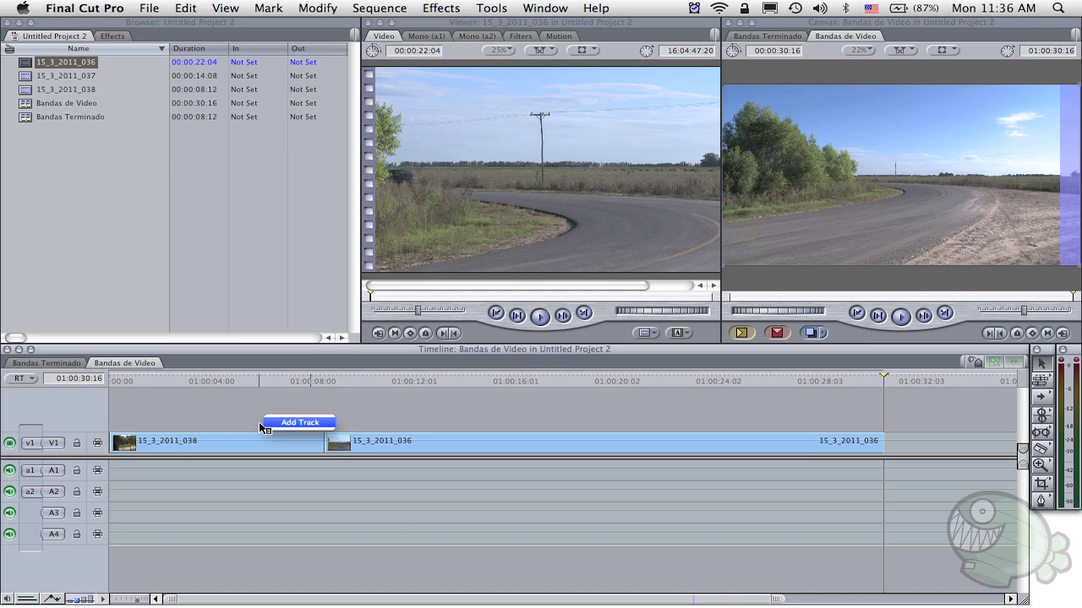
{"action": "left_click", "coordinate": [273, 421]}
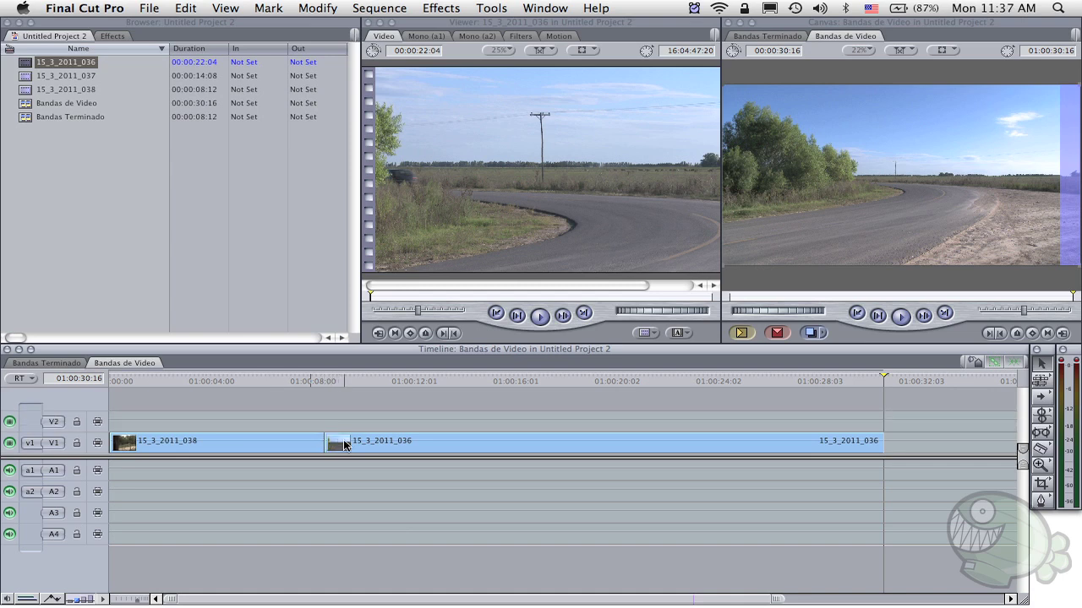
{"action": "mouse_move", "coordinate": [343, 441]}
{"action": "left_mouse_down"}
{"action": "mouse_move", "coordinate": [349, 424]}
{"action": "mouse_move", "coordinate": [125, 421]}
{"action": "left_mouse_up"}
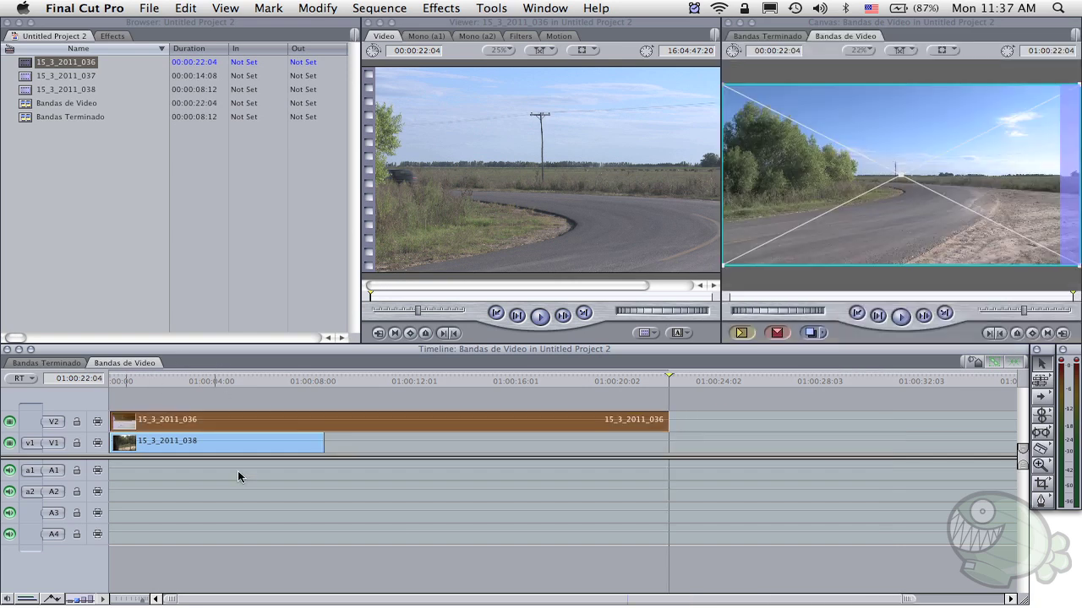
{"action": "left_click", "coordinate": [159, 376]}
{"action": "left_click", "coordinate": [116, 382]}
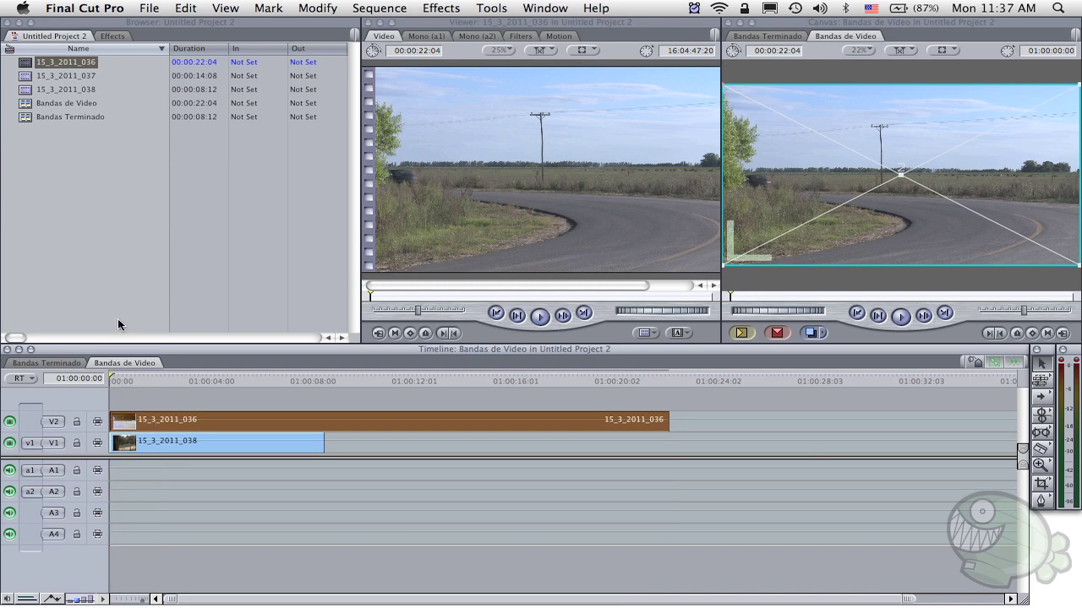
{"action": "key", "text": "space"}
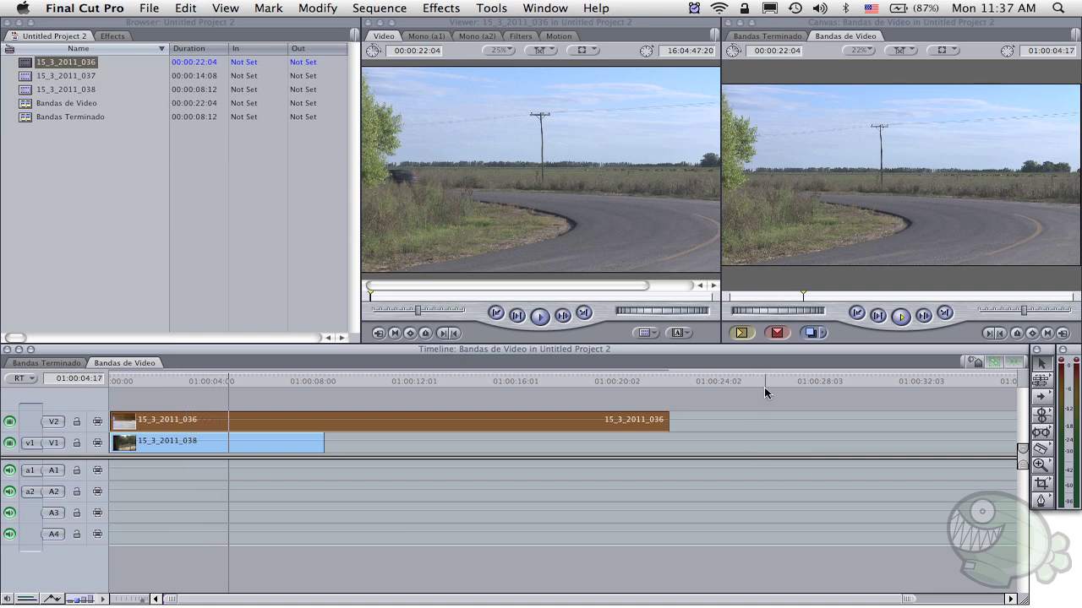
{"action": "key", "text": "space"}
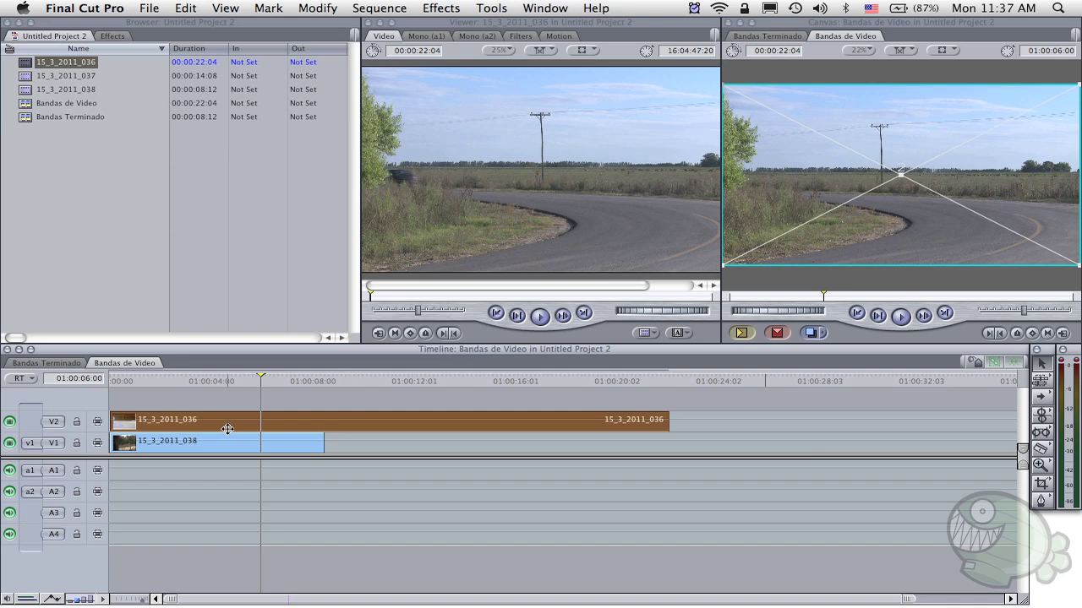
{"action": "left_click", "coordinate": [184, 437]}
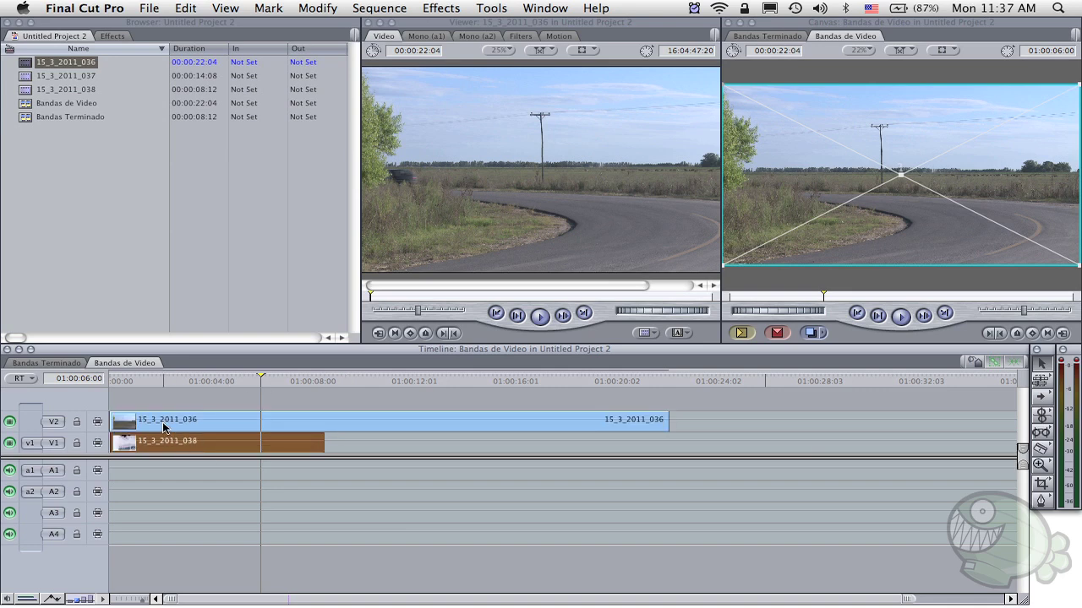
{"action": "left_click_drag", "start_coordinate": [165, 427], "coordinate": [294, 420]}
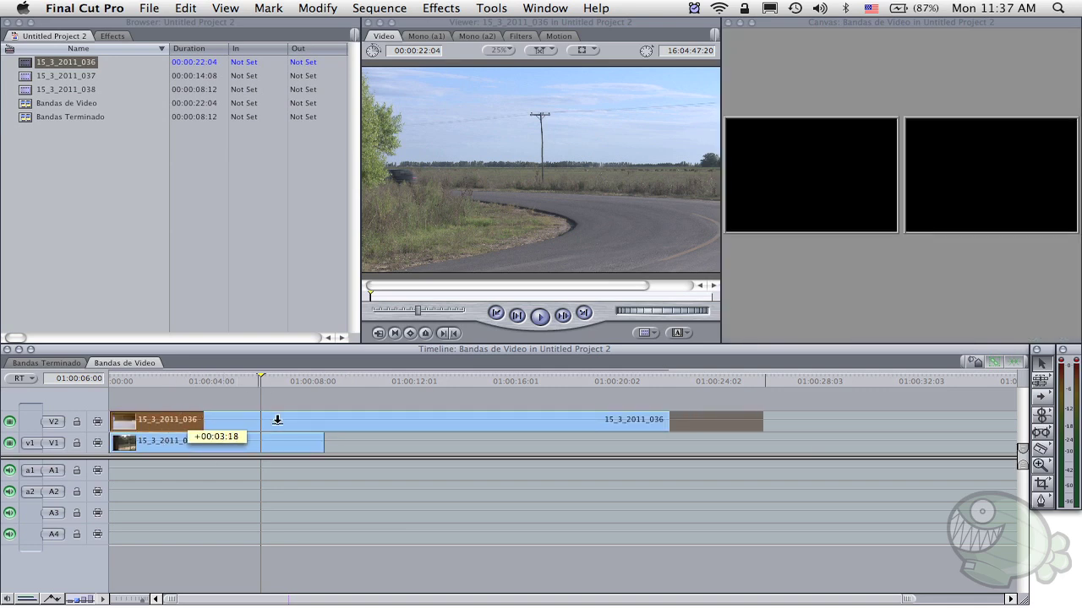
{"action": "left_click_drag", "start_coordinate": [169, 382], "coordinate": [98, 381]}
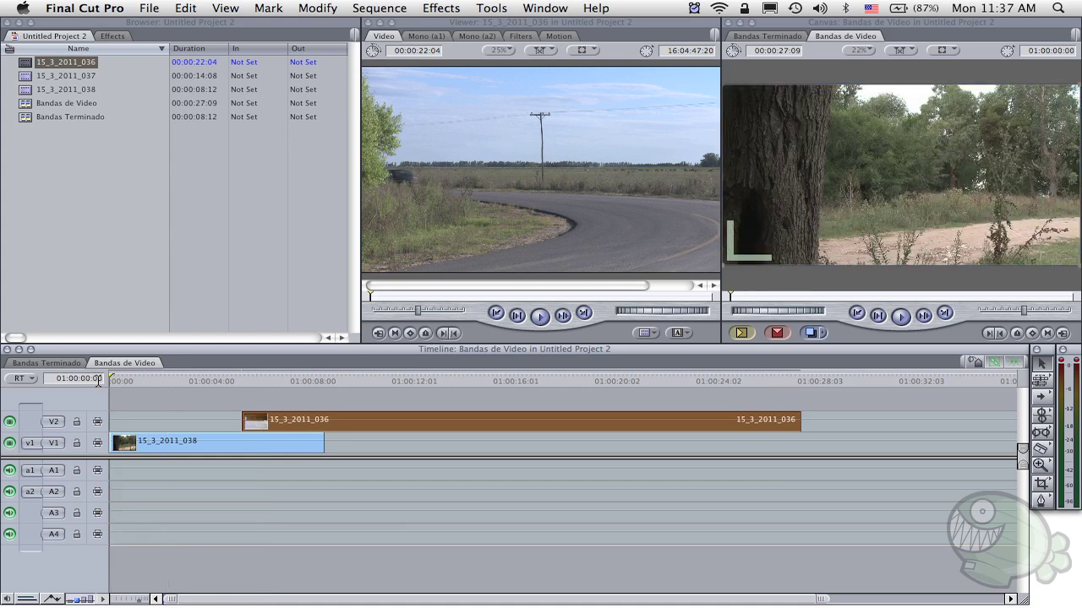
{"action": "key", "text": "space"}
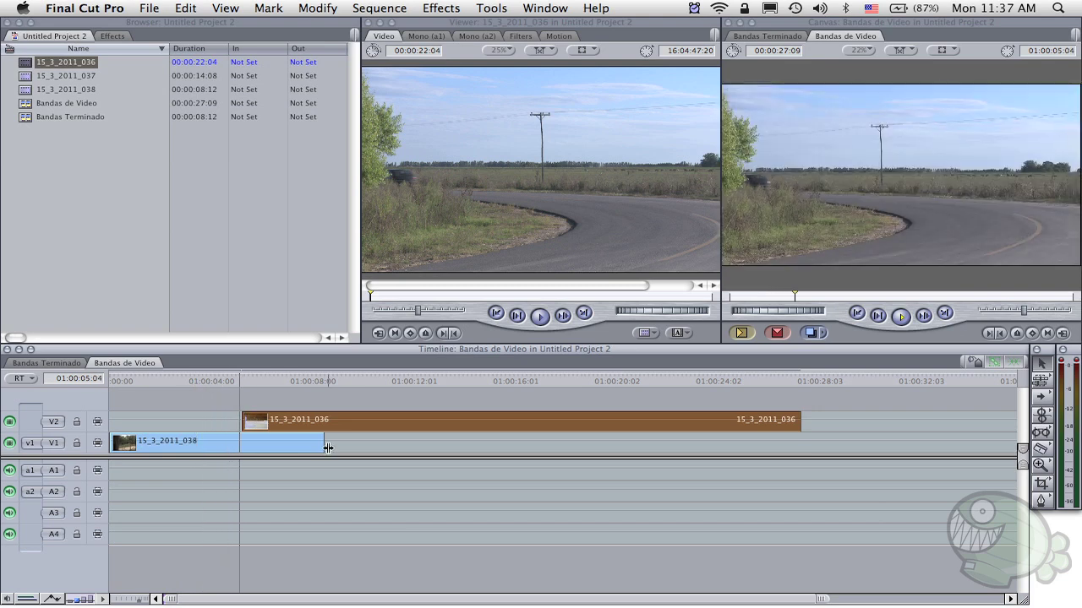
{"action": "left_click_drag", "start_coordinate": [375, 421], "coordinate": [244, 427]}
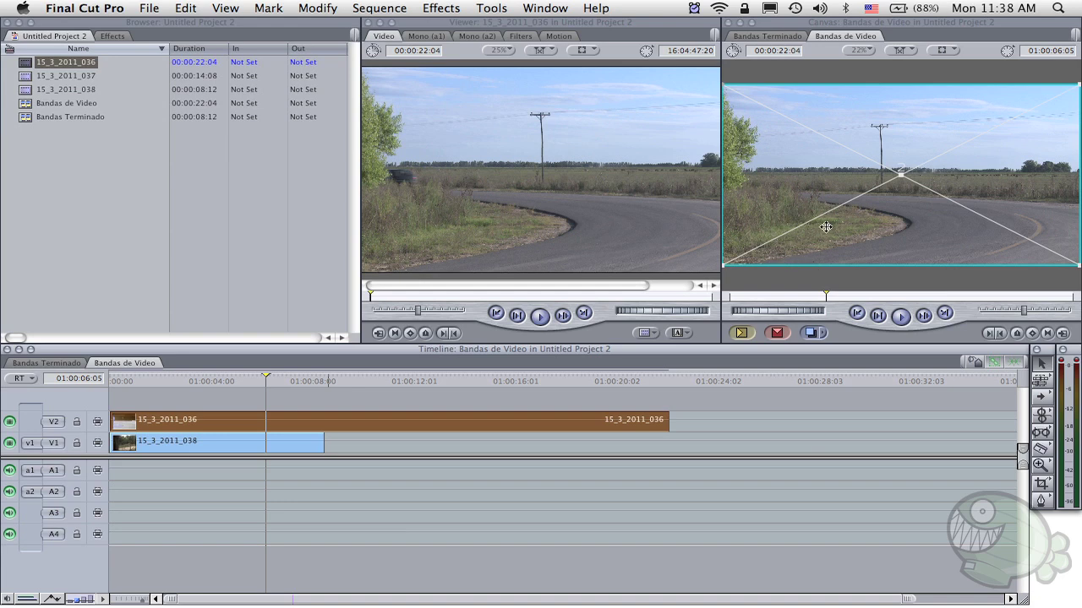
Set the Canvas display to Image+Wireframe, undoing trial moves of the V2 clip.
{"action": "left_click", "coordinate": [953, 53]}
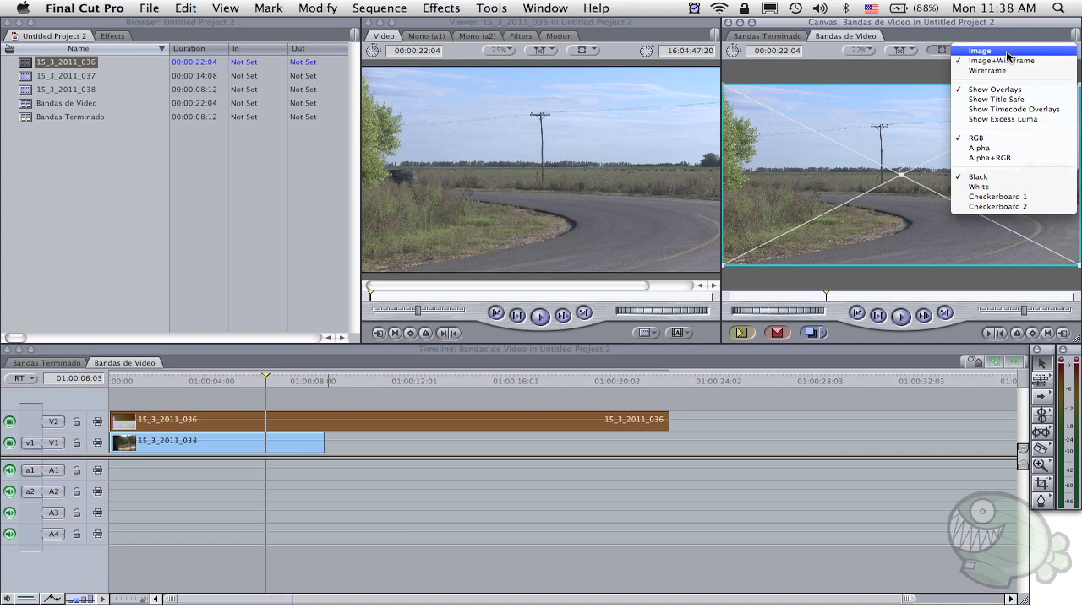
{"action": "left_click", "coordinate": [984, 51]}
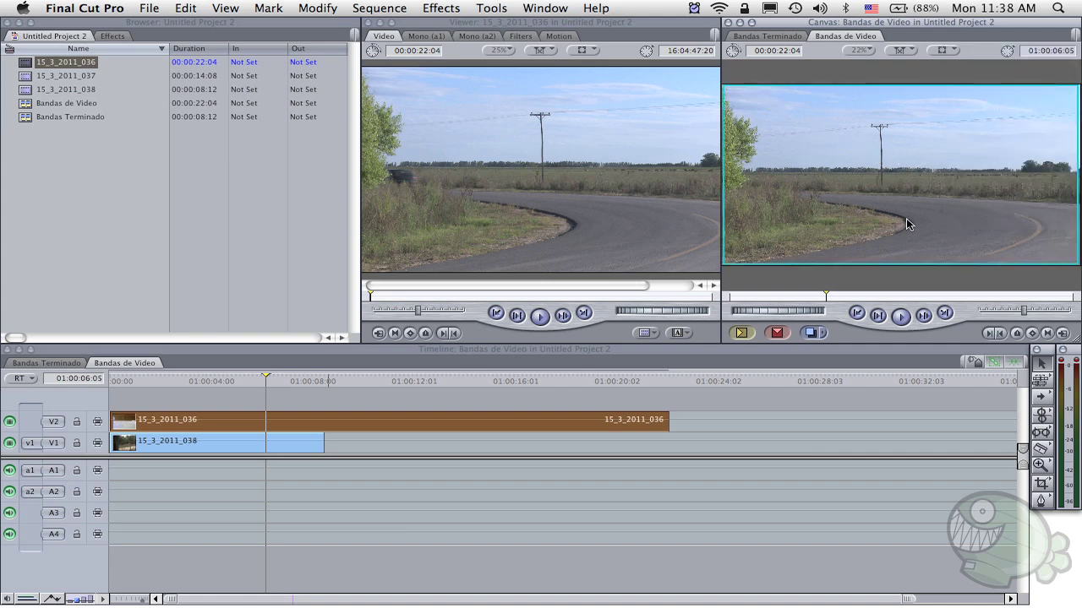
{"action": "left_click", "coordinate": [942, 52]}
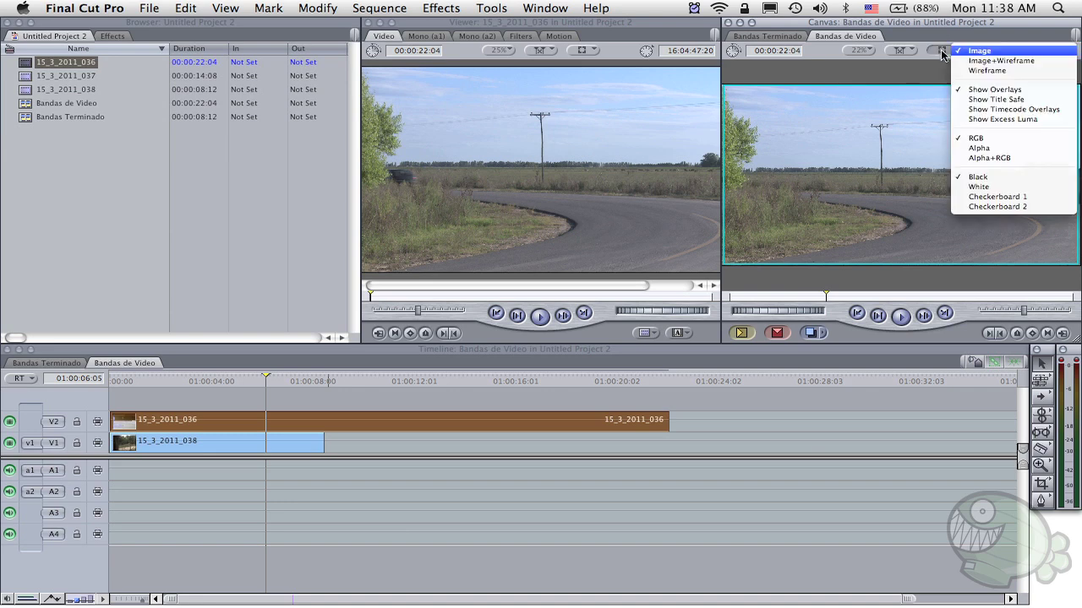
{"action": "left_click", "coordinate": [987, 70]}
{"action": "left_click_drag", "start_coordinate": [930, 156], "coordinate": [970, 174]}
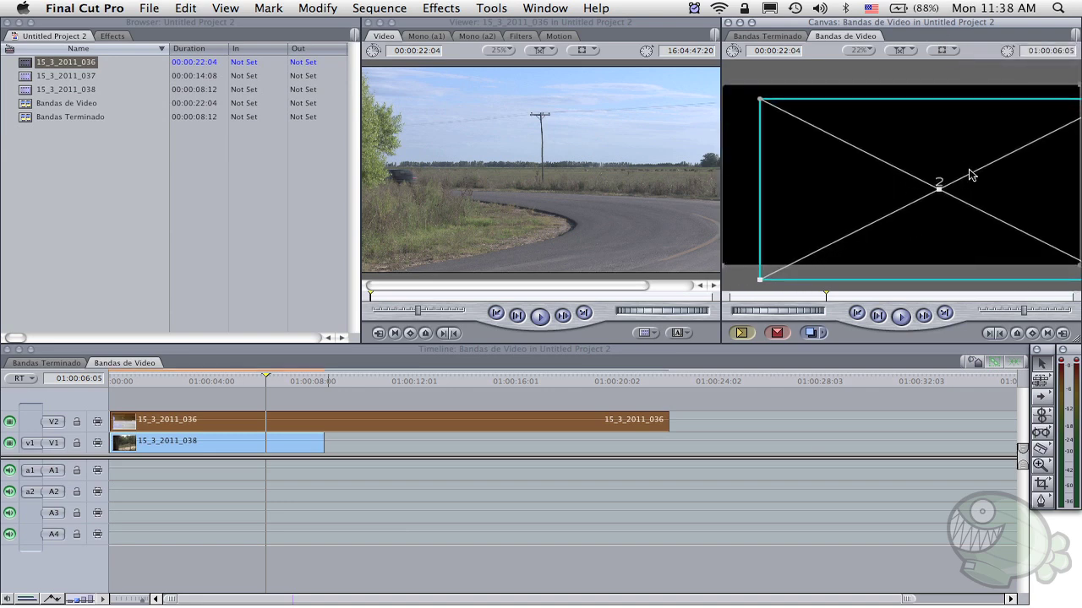
{"action": "key", "text": "super+z"}
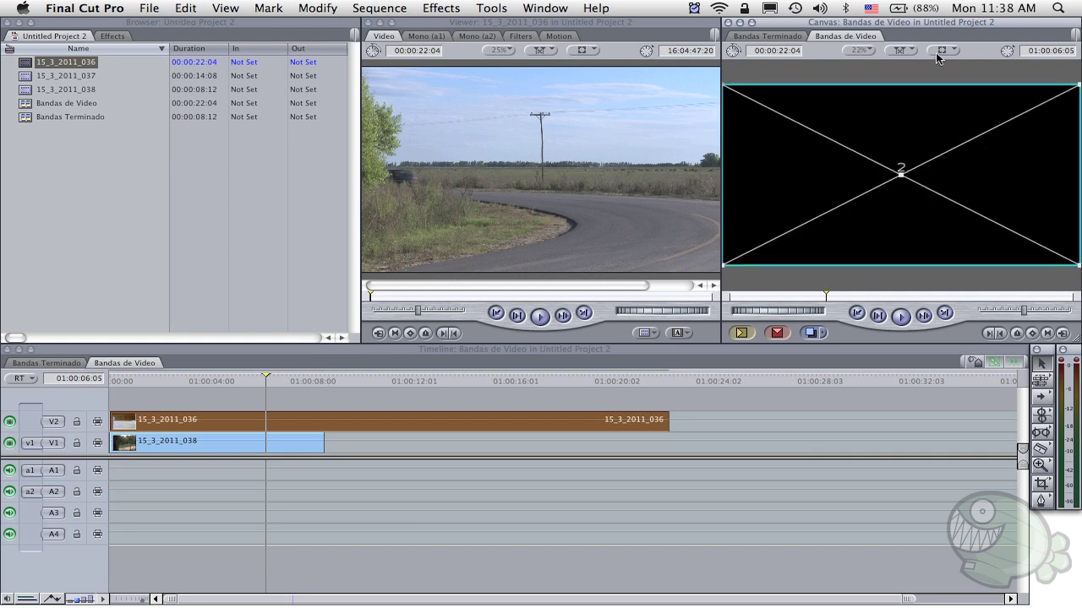
{"action": "left_click", "coordinate": [935, 52]}
{"action": "left_click", "coordinate": [972, 60]}
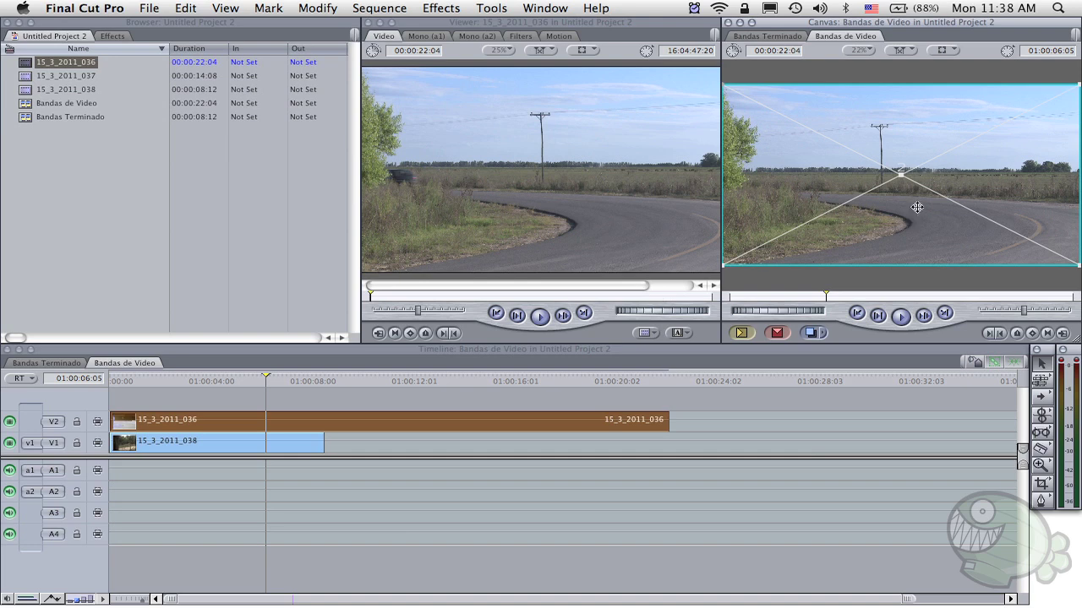
{"action": "mouse_move", "coordinate": [816, 193]}
{"action": "left_mouse_down"}
{"action": "mouse_move", "coordinate": [849, 200]}
{"action": "mouse_move", "coordinate": [926, 269]}
{"action": "left_mouse_up"}
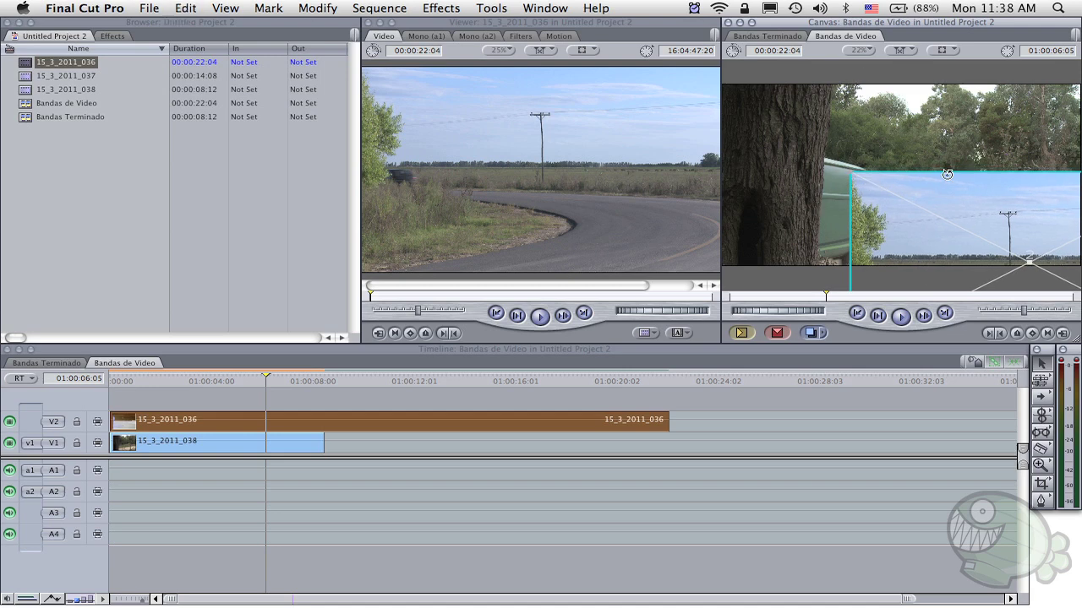
{"action": "key", "text": "super+z"}
{"action": "key", "text": "super+z"}
{"action": "key", "text": "super+z"}
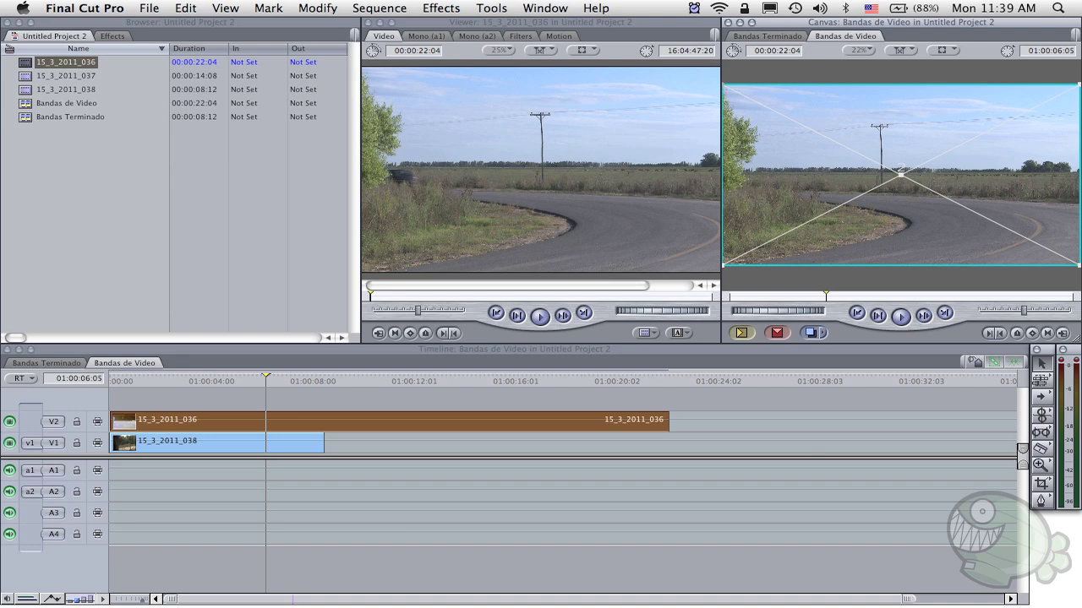
Scale the 036 road clip down, move it left, and play from the start to check.
{"action": "left_click_drag", "start_coordinate": [723, 266], "coordinate": [812, 229]}
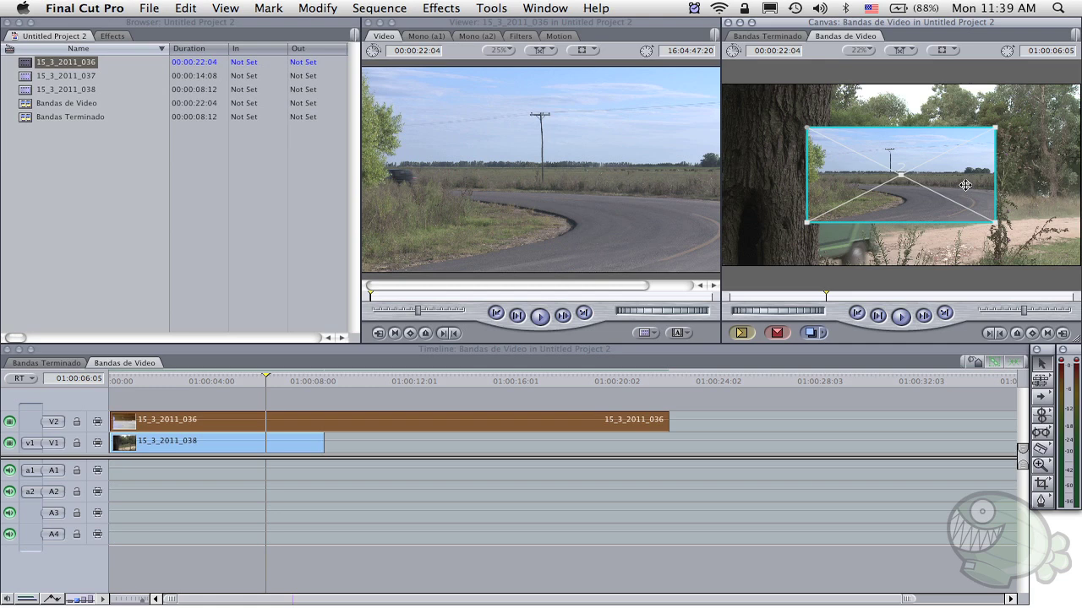
{"action": "left_click_drag", "start_coordinate": [965, 184], "coordinate": [896, 188]}
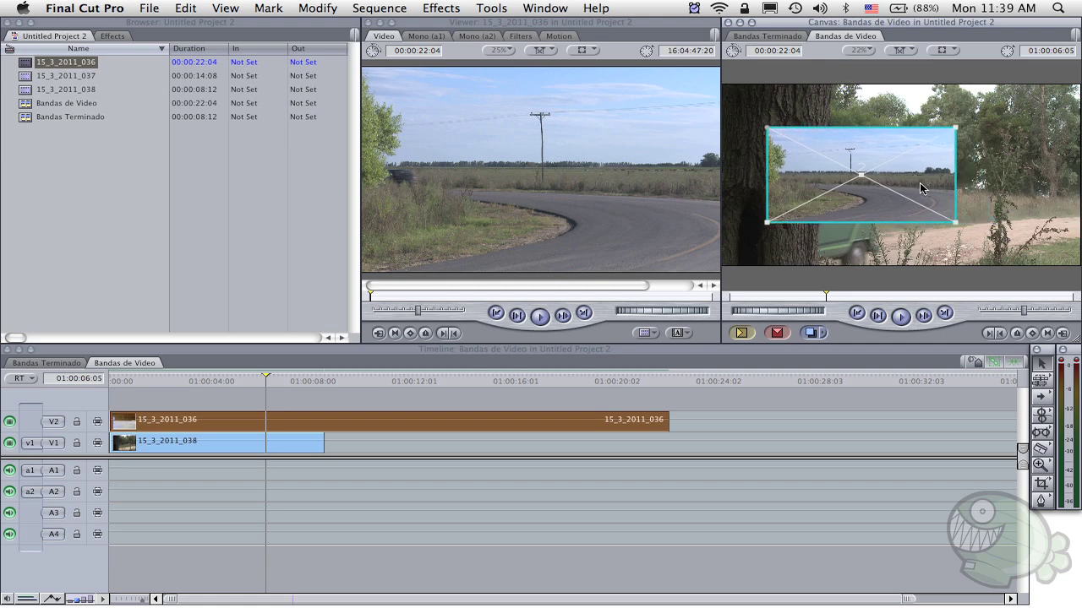
{"action": "left_click_drag", "start_coordinate": [896, 188], "coordinate": [882, 186]}
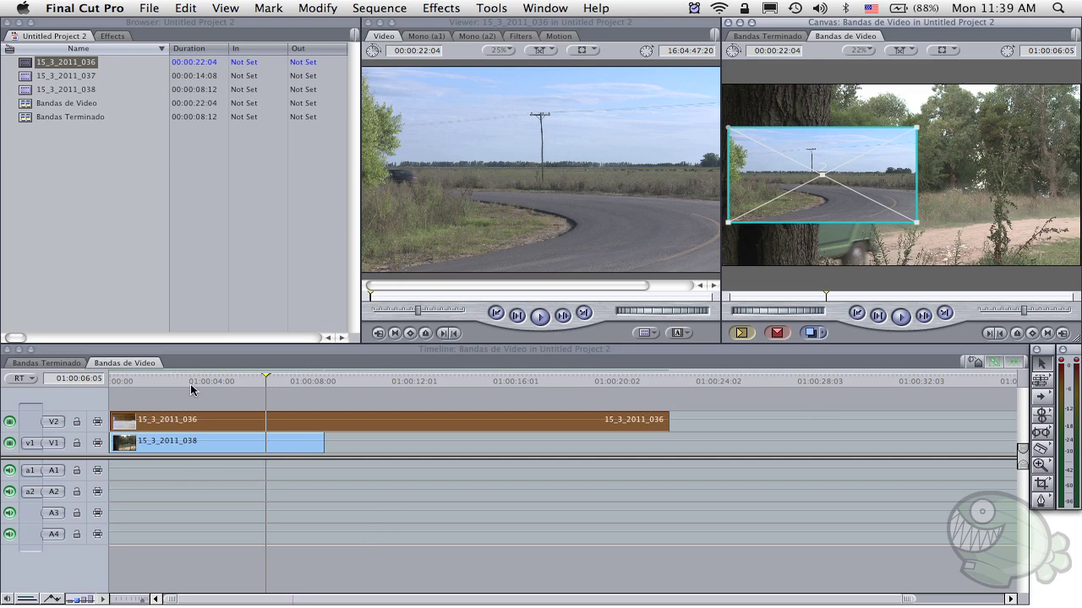
{"action": "left_click_drag", "start_coordinate": [182, 382], "coordinate": [102, 378]}
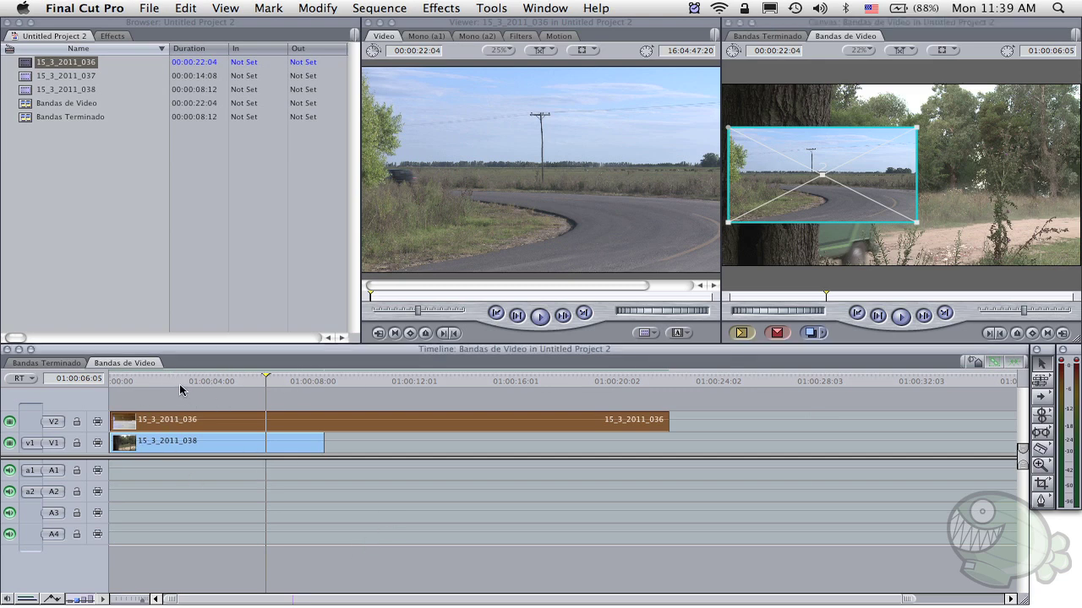
{"action": "key", "text": "space"}
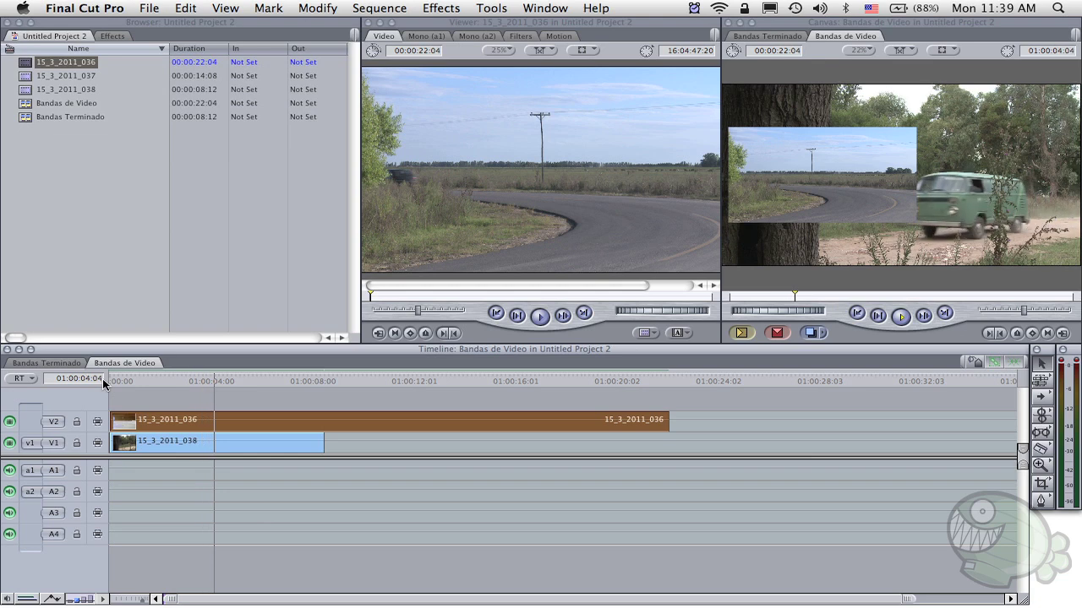
{"action": "key", "text": "space"}
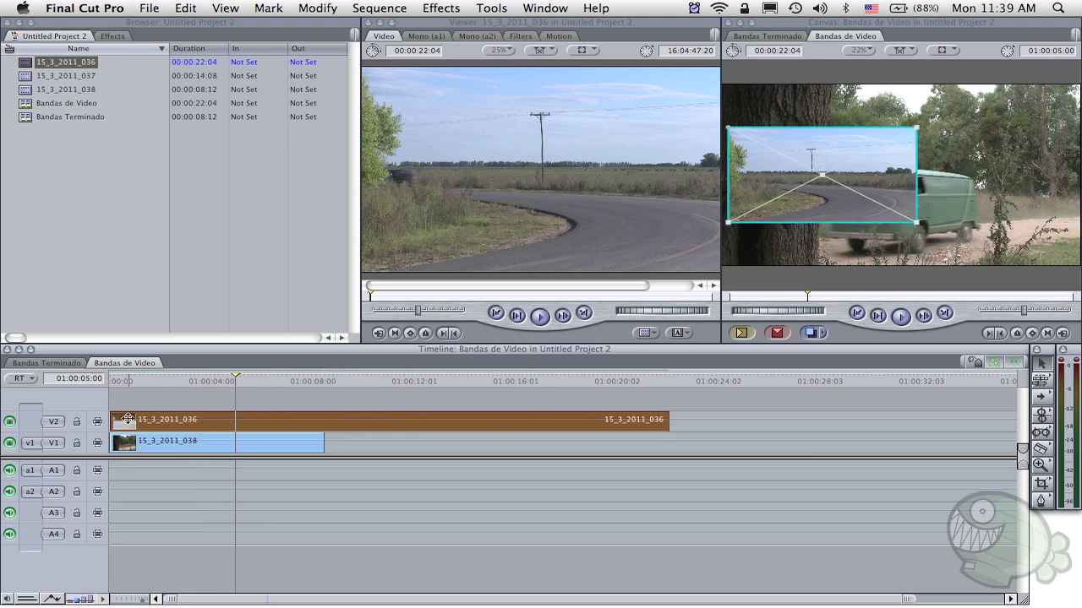
Trim the start of the 15_3_2011_036 clip and slide it later to the playhead.
{"action": "mouse_move", "coordinate": [116, 420]}
{"action": "left_mouse_down"}
{"action": "mouse_move", "coordinate": [298, 420]}
{"action": "mouse_move", "coordinate": [149, 397]}
{"action": "left_mouse_up"}
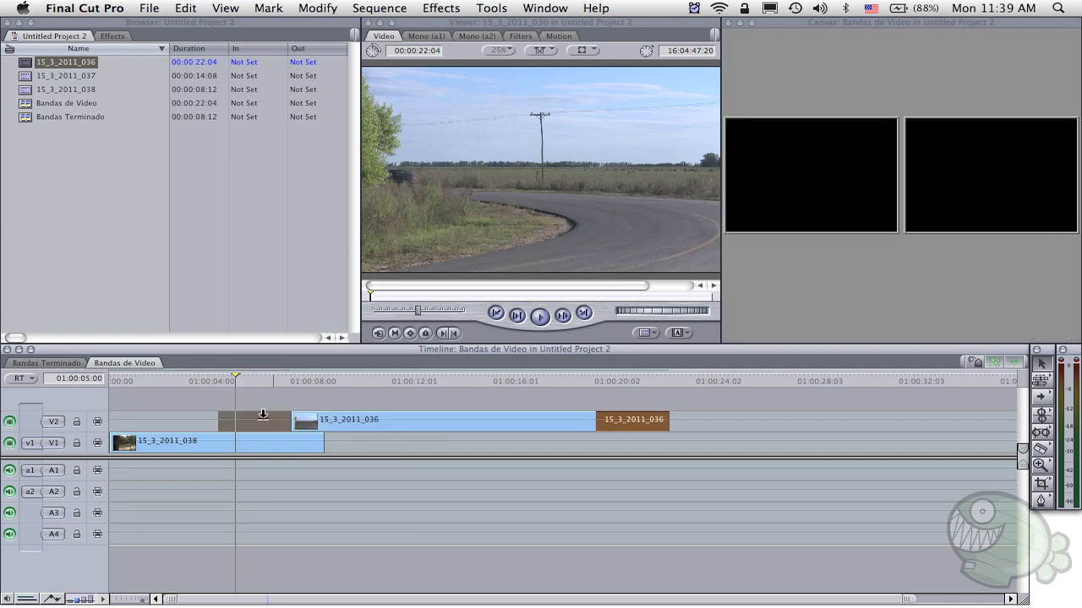
{"action": "left_click", "coordinate": [123, 378]}
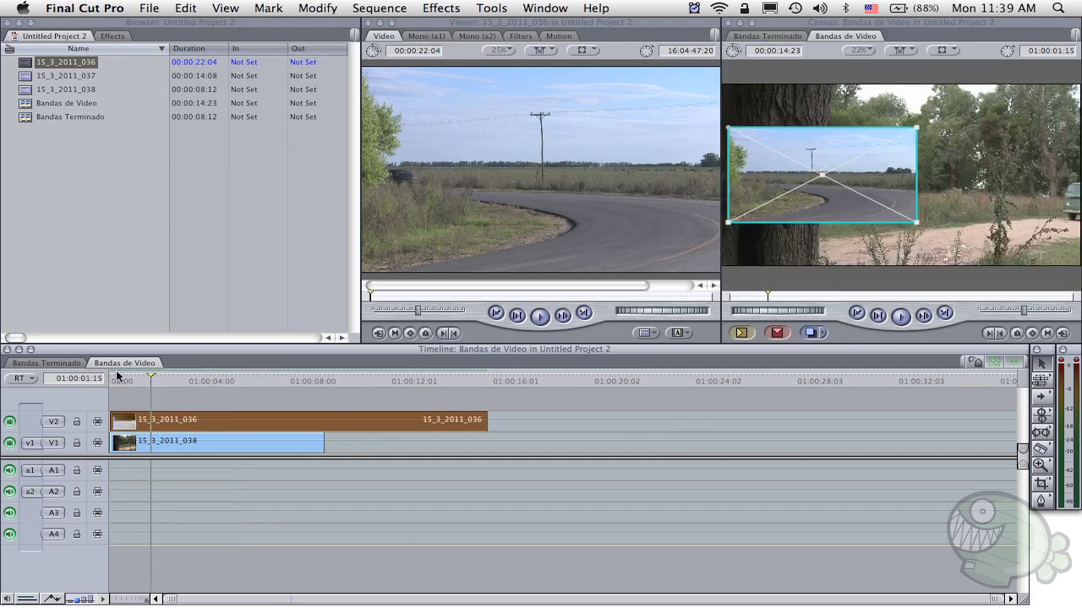
{"action": "key", "text": "space"}
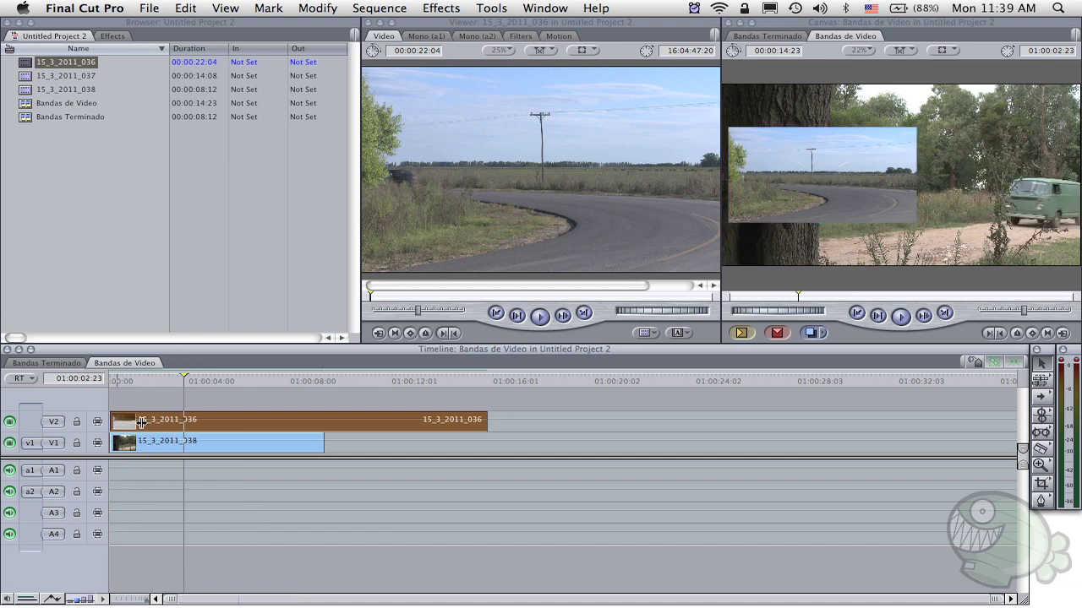
{"action": "mouse_move", "coordinate": [133, 423]}
{"action": "left_mouse_down"}
{"action": "mouse_move", "coordinate": [206, 427]}
{"action": "mouse_move", "coordinate": [131, 427]}
{"action": "left_mouse_up"}
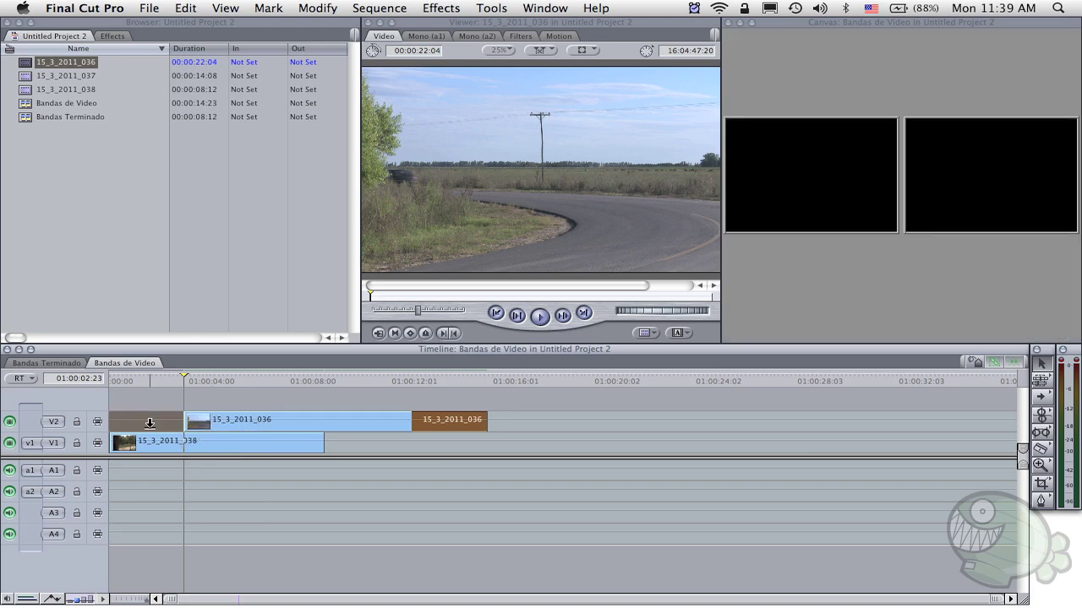
Trim the road clip's end to match the lower clip and play back, stopping at 01:00:05:23.
{"action": "left_click_drag", "start_coordinate": [408, 422], "coordinate": [324, 422]}
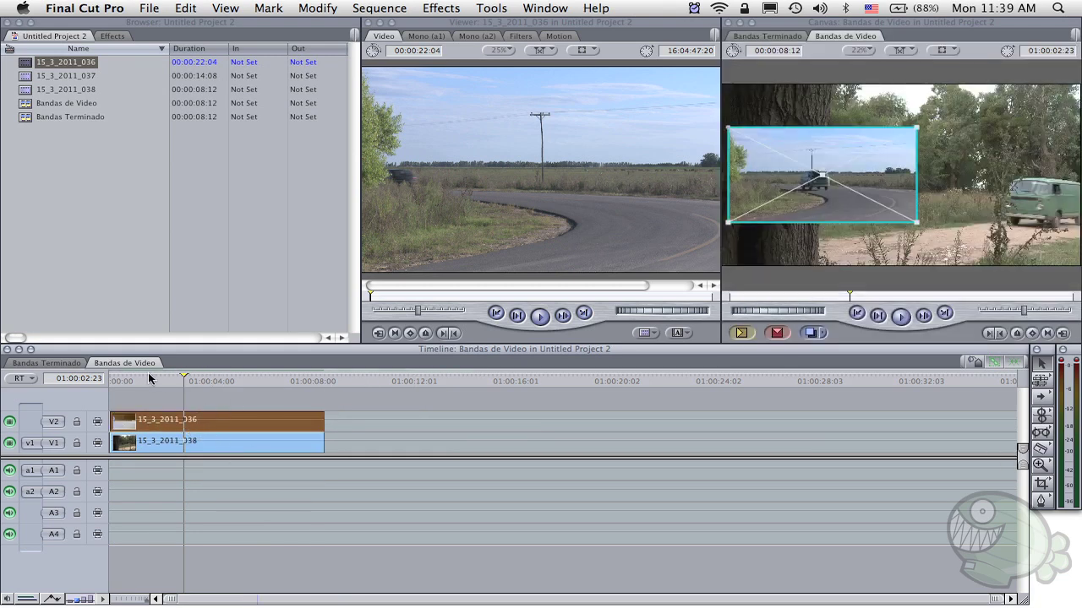
{"action": "left_click", "coordinate": [334, 372]}
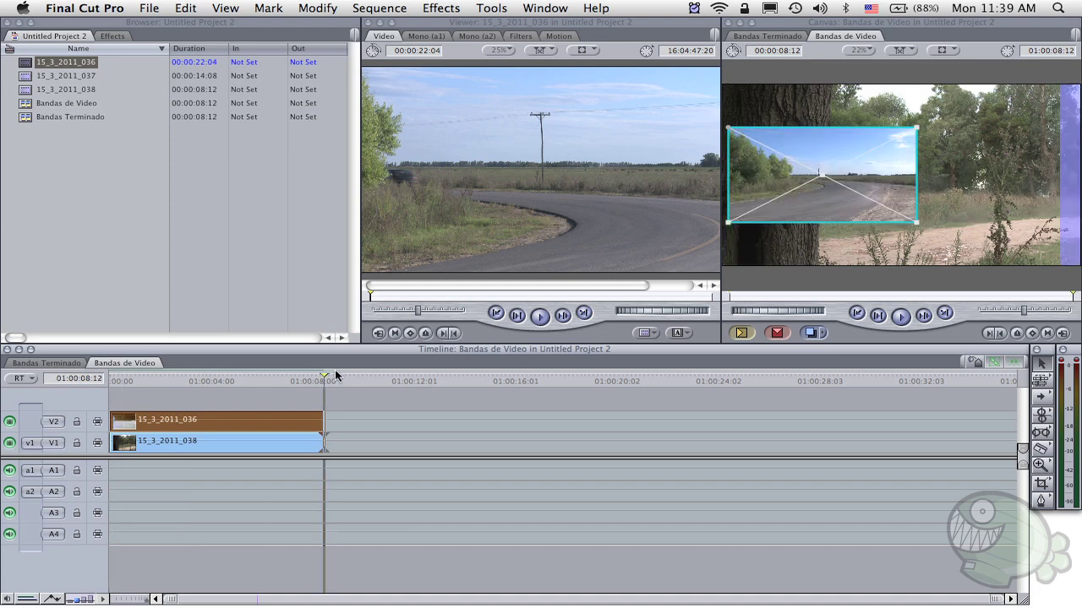
{"action": "left_click_drag", "start_coordinate": [217, 381], "coordinate": [20, 387]}
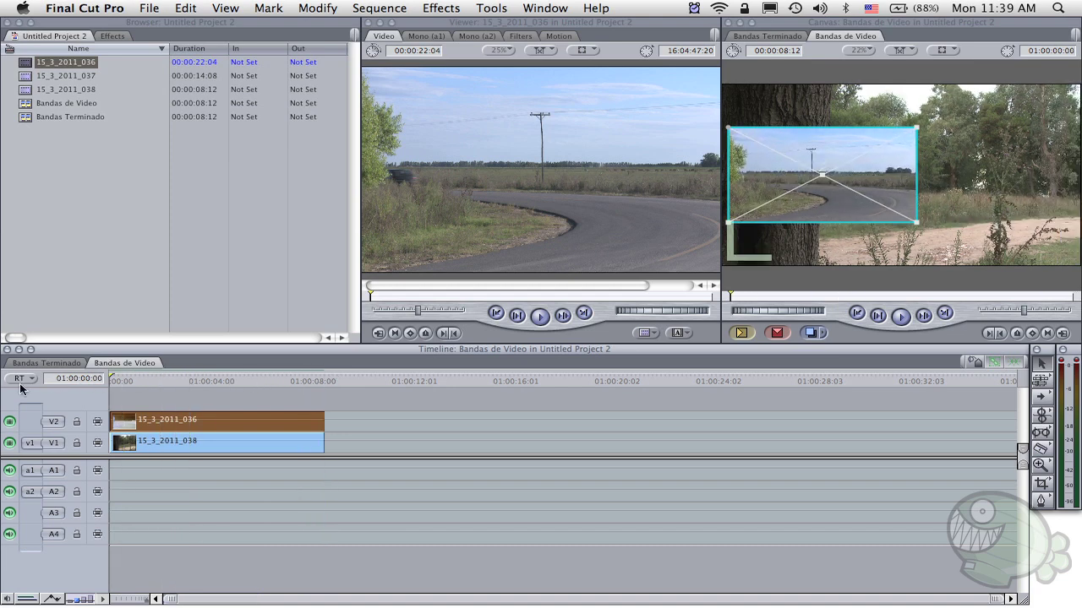
{"action": "key", "text": "space"}
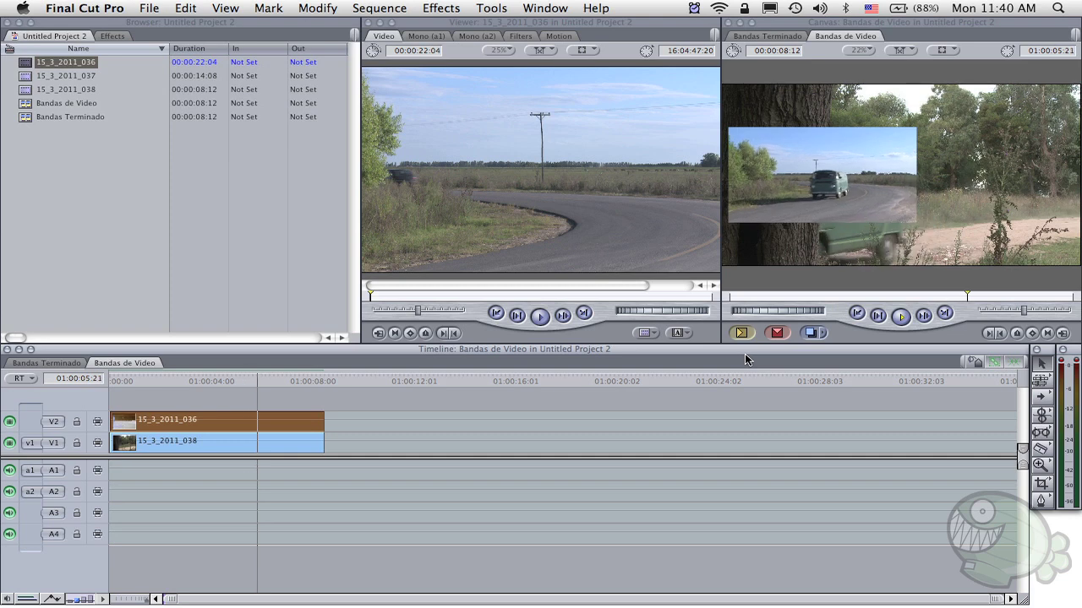
{"action": "key", "text": "space"}
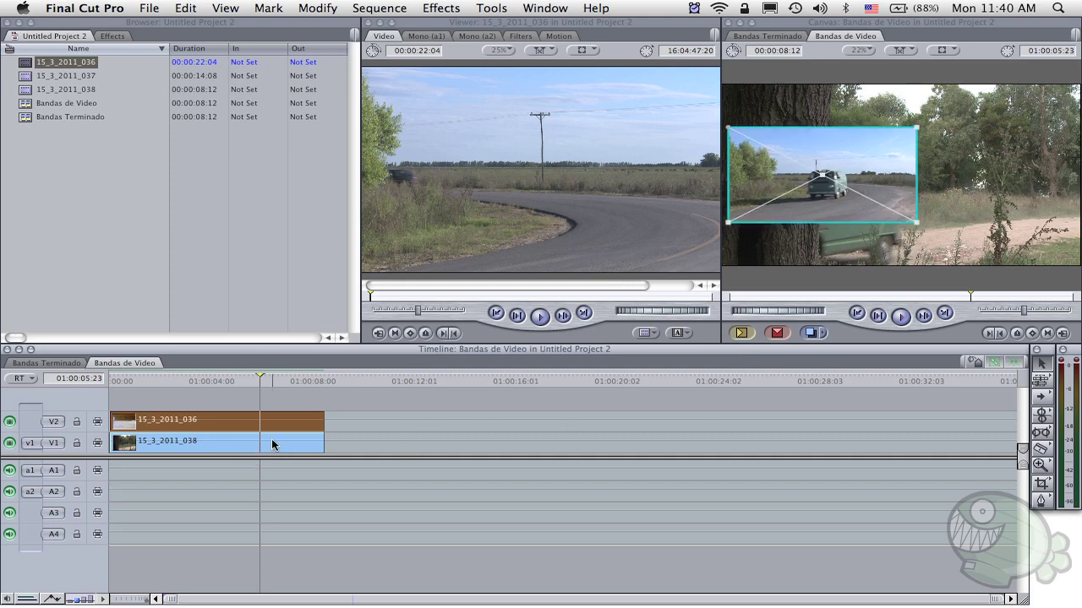
Scale the full-frame 038 clip down in the Canvas and move it to the right.
{"action": "left_click", "coordinate": [271, 439]}
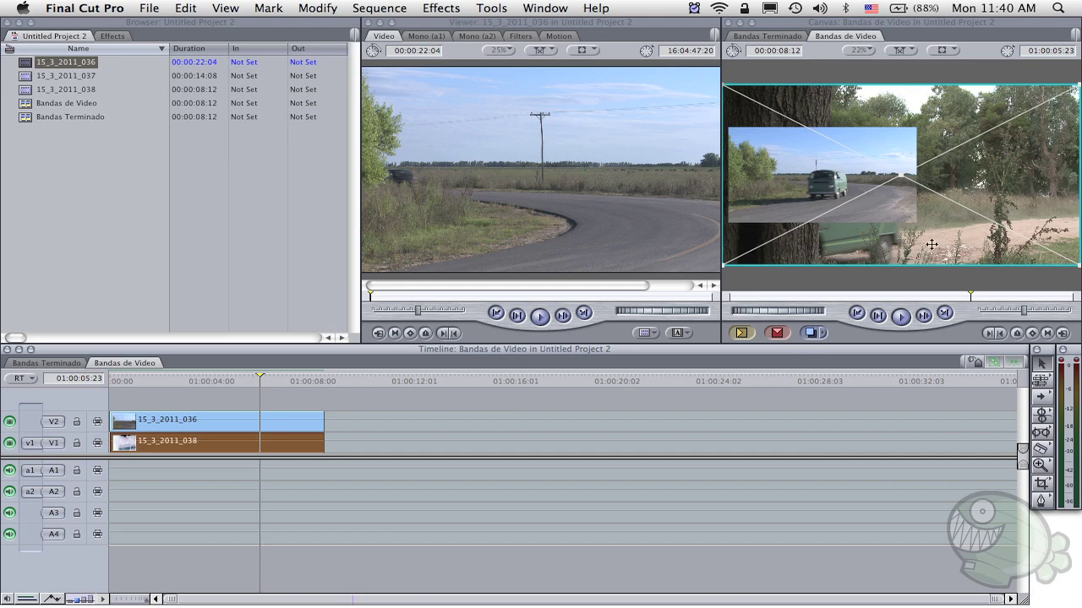
{"action": "left_click", "coordinate": [905, 214]}
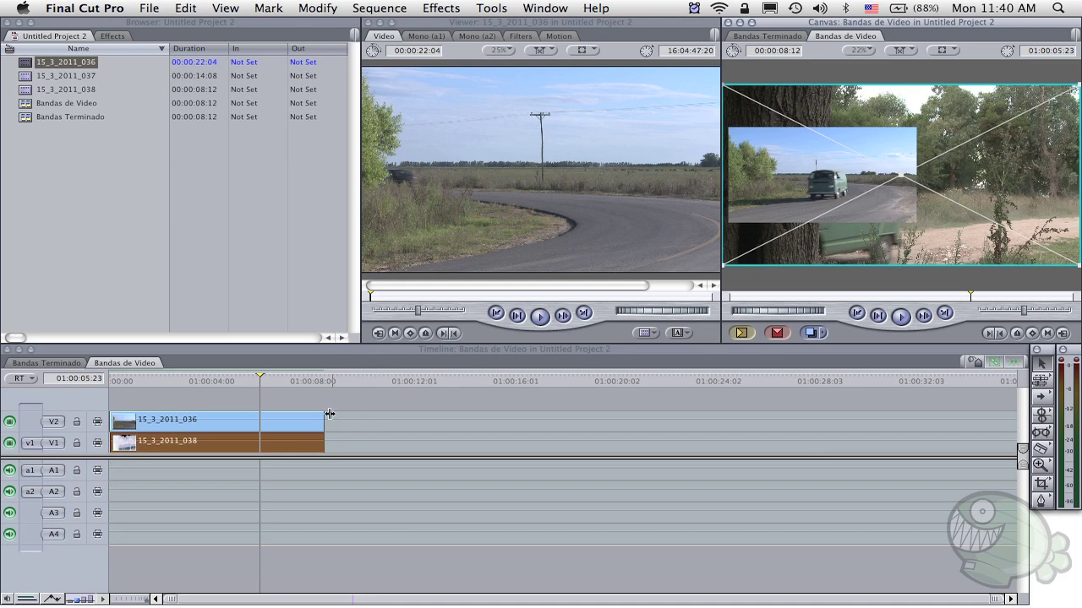
{"action": "left_click", "coordinate": [304, 417]}
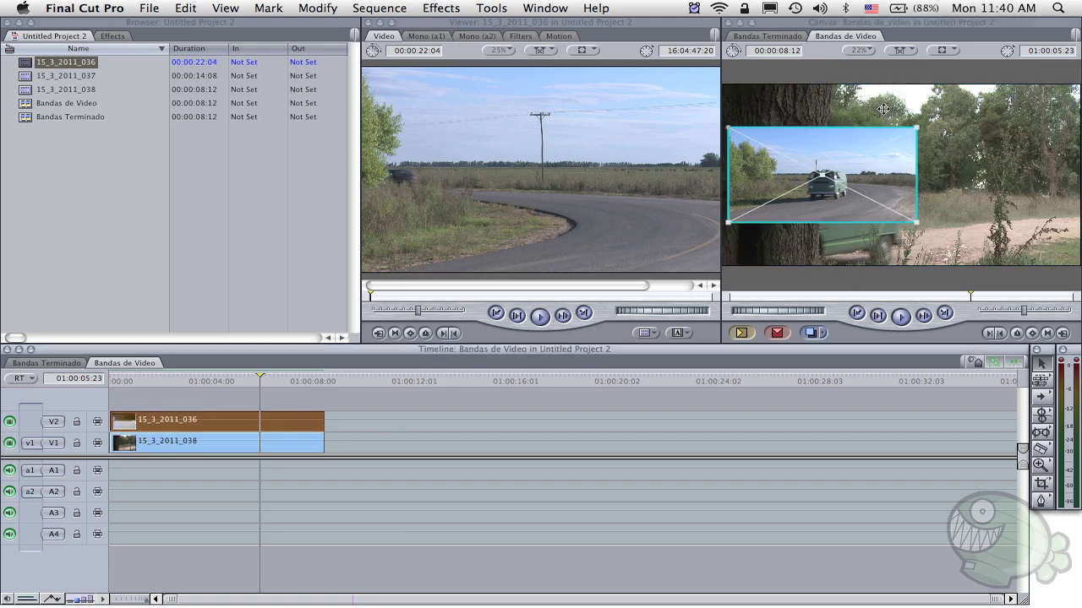
{"action": "left_click", "coordinate": [942, 265]}
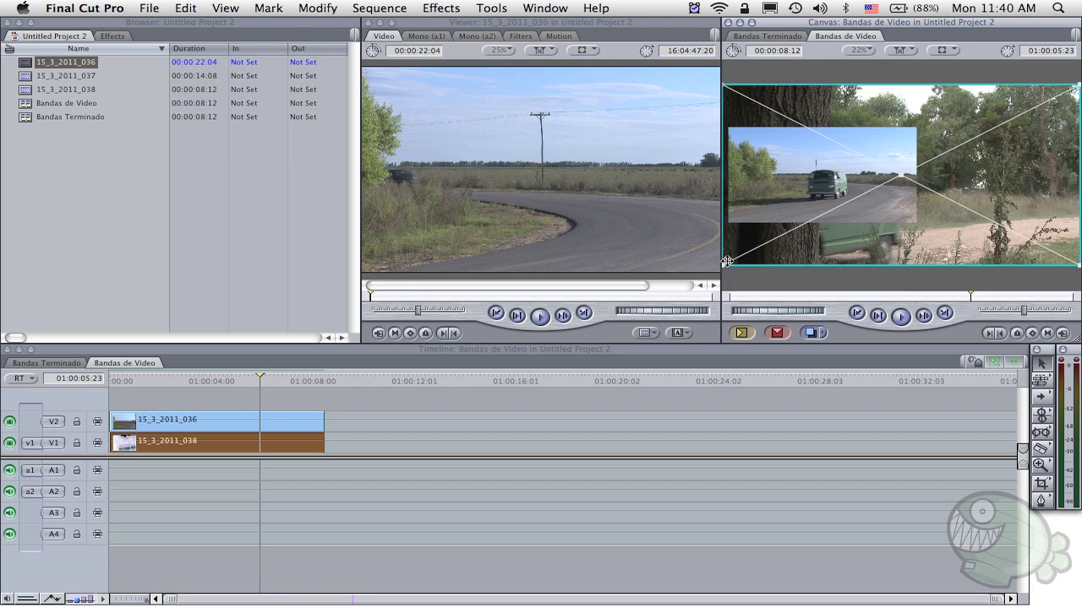
{"action": "left_click_drag", "start_coordinate": [726, 267], "coordinate": [810, 228]}
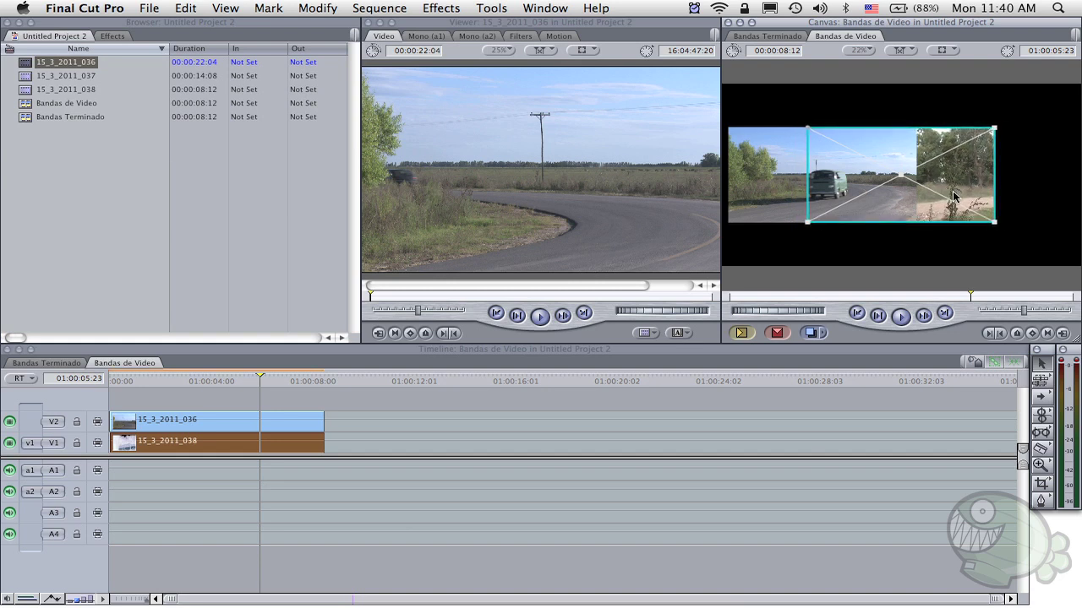
{"action": "left_click_drag", "start_coordinate": [950, 194], "coordinate": [1029, 186]}
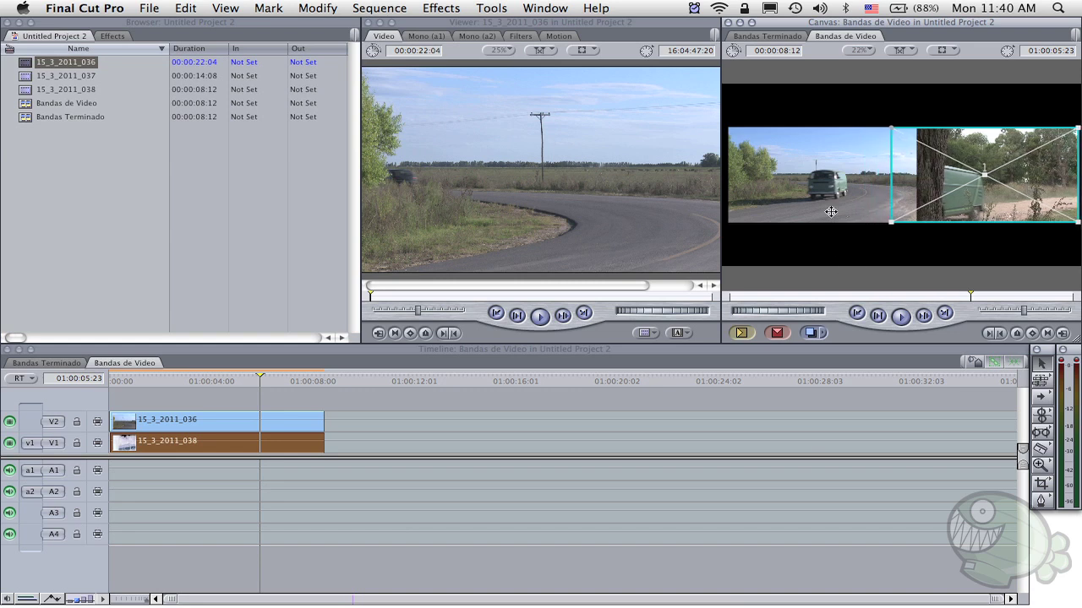
Fine-tune both clips' sizes, shift them left together, then deselect.
{"action": "left_click_drag", "start_coordinate": [785, 212], "coordinate": [810, 214]}
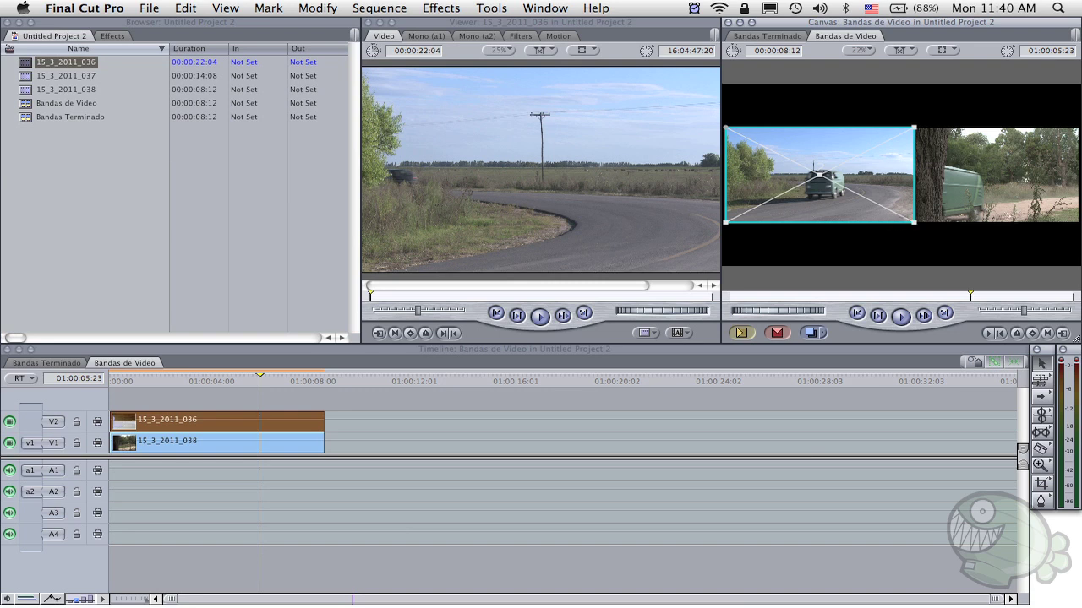
{"action": "left_click_drag", "start_coordinate": [914, 223], "coordinate": [901, 217]}
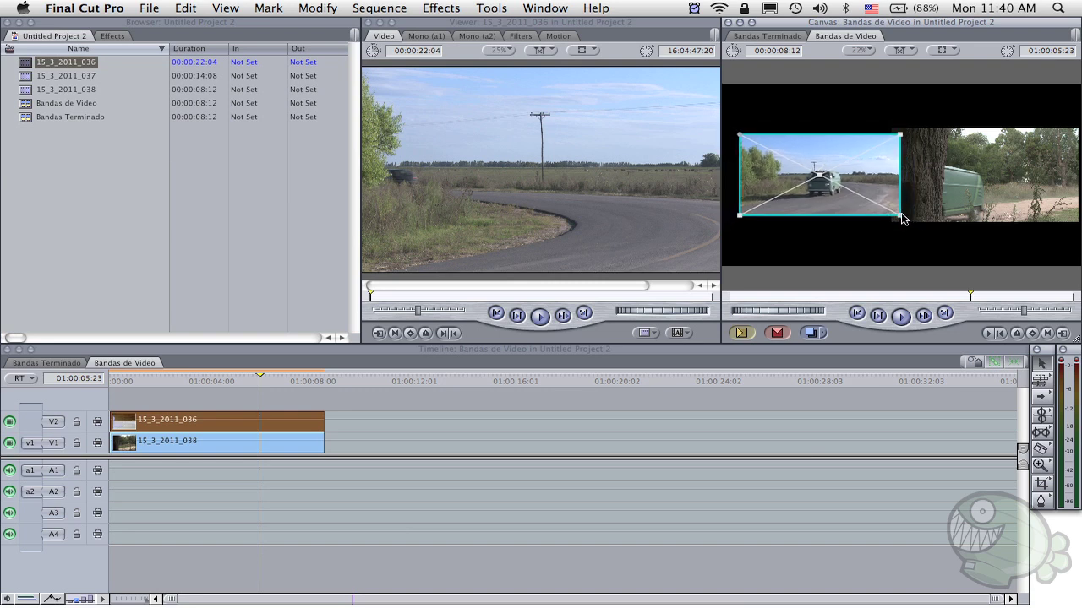
{"action": "left_click", "coordinate": [933, 212]}
{"action": "left_click_drag", "start_coordinate": [891, 222], "coordinate": [932, 212]}
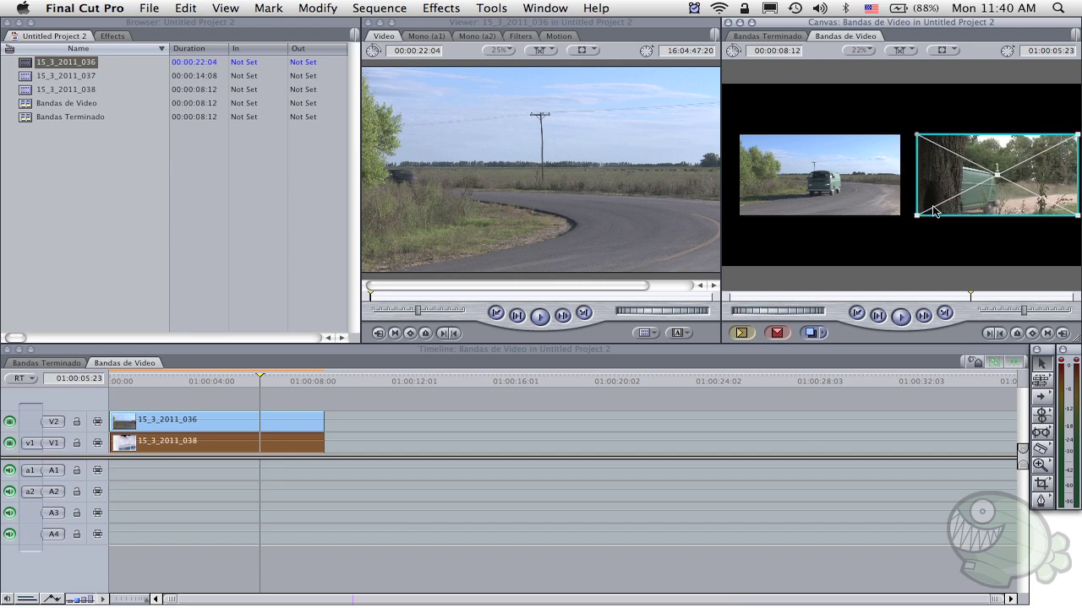
{"action": "left_click", "coordinate": [844, 199], "text": "shift"}
{"action": "left_click_drag", "start_coordinate": [844, 198], "coordinate": [838, 195]}
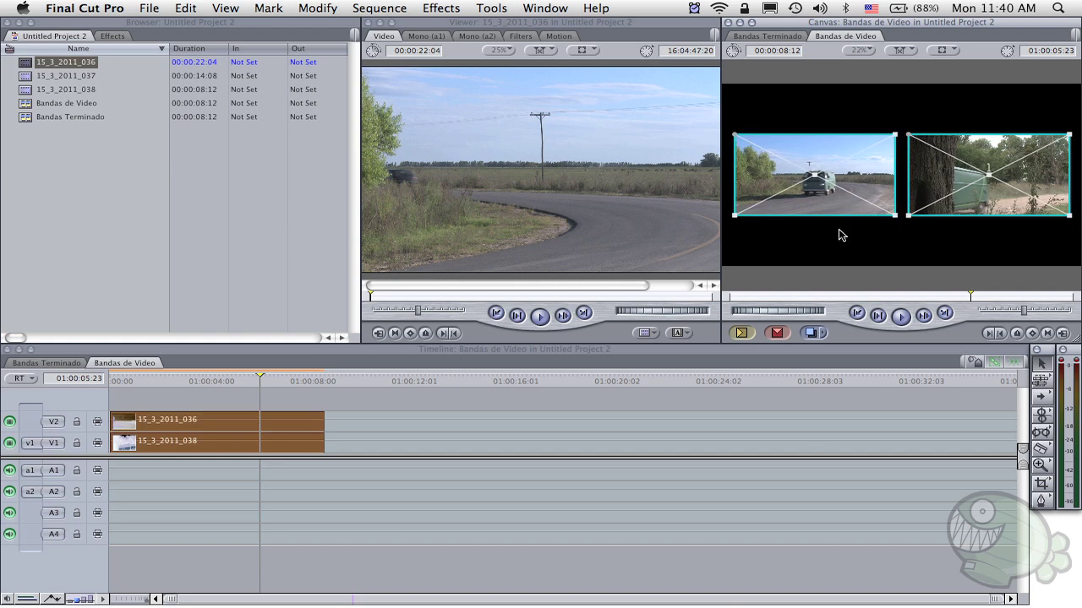
{"action": "left_click", "coordinate": [841, 234]}
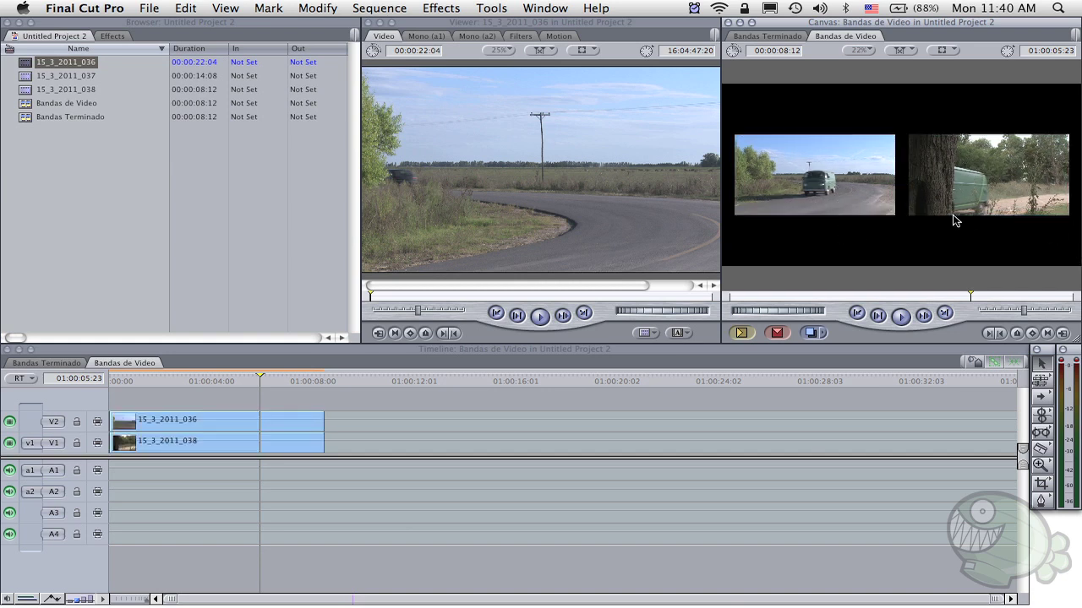
Load the 15_3_2011_036 clip in the Viewer and show its Motion parameters.
{"action": "left_click", "coordinate": [273, 425]}
{"action": "double_click", "coordinate": [277, 422]}
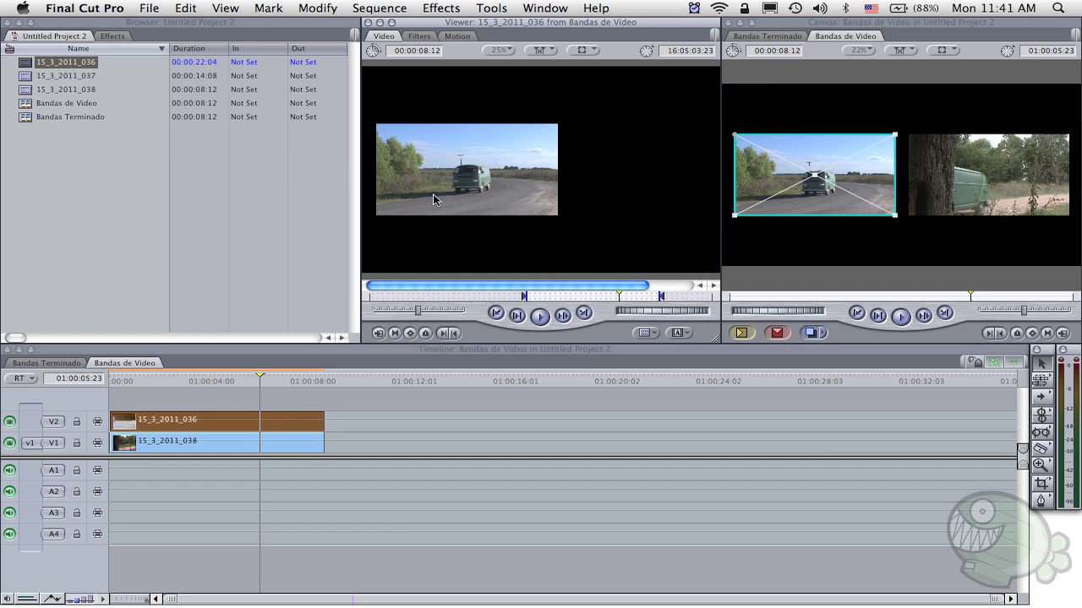
{"action": "left_click", "coordinate": [419, 37]}
{"action": "left_click", "coordinate": [452, 38]}
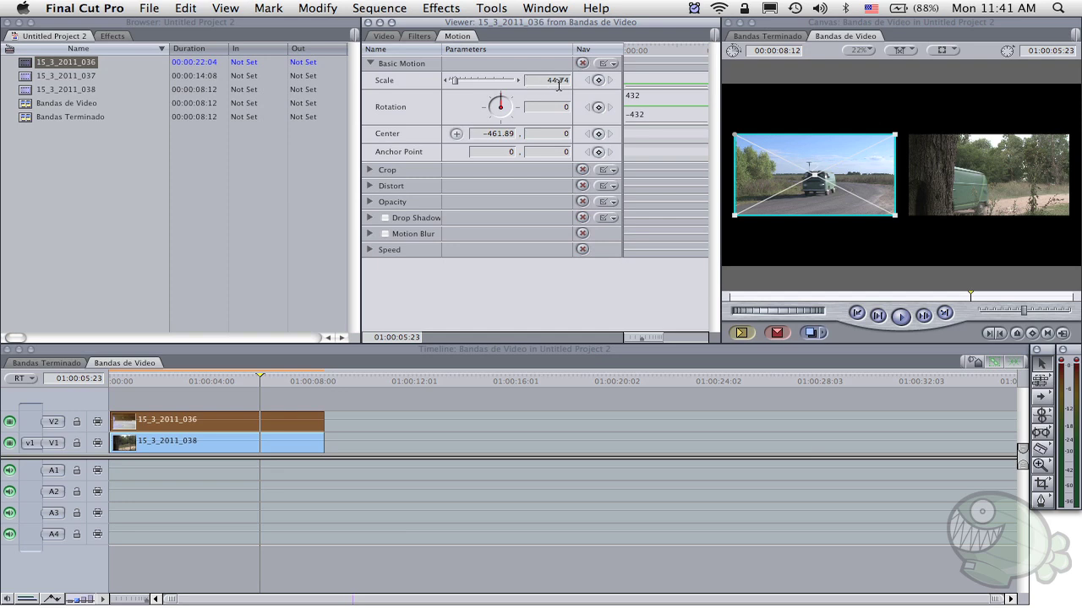
Set the 036 clip's Scale to 45 in the Motion tab.
{"action": "type", "text": "100"}
{"action": "key", "text": "Return"}
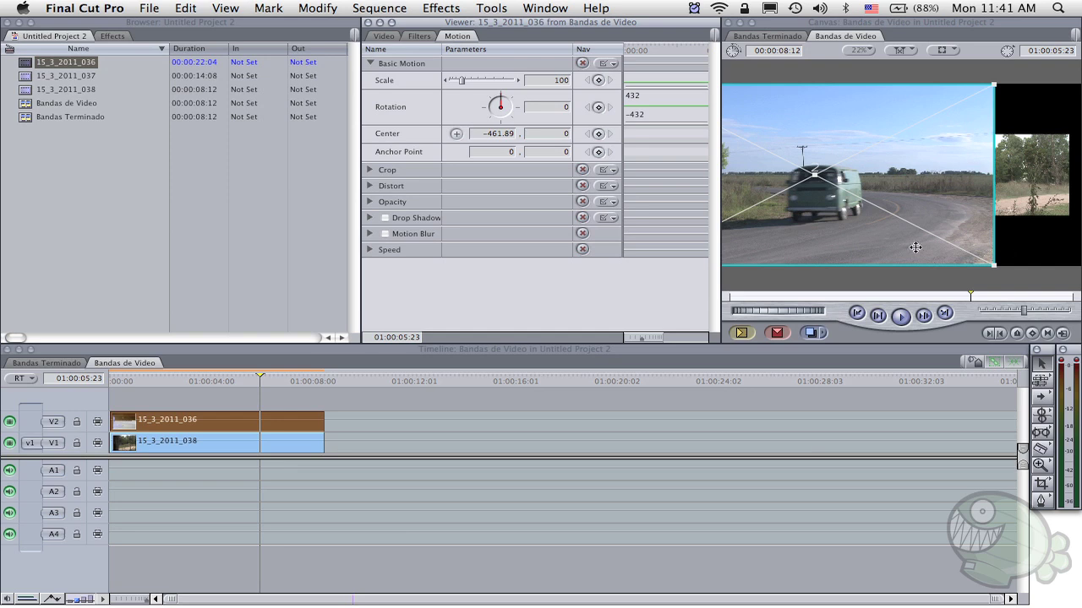
{"action": "left_click", "coordinate": [553, 81]}
{"action": "type", "text": "45"}
{"action": "key", "text": "Return"}
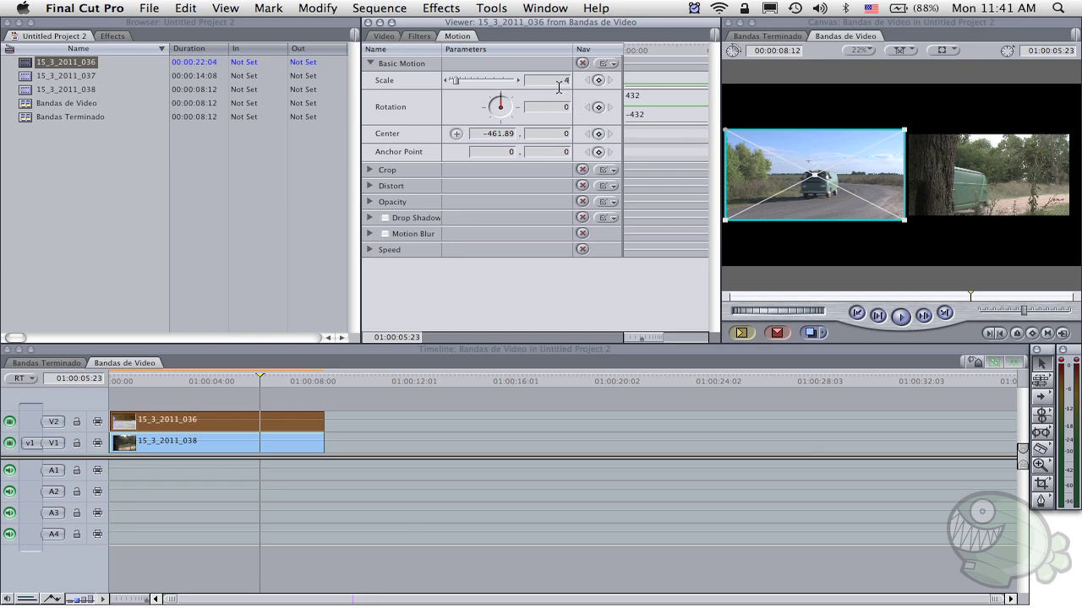
{"action": "key", "text": "Return"}
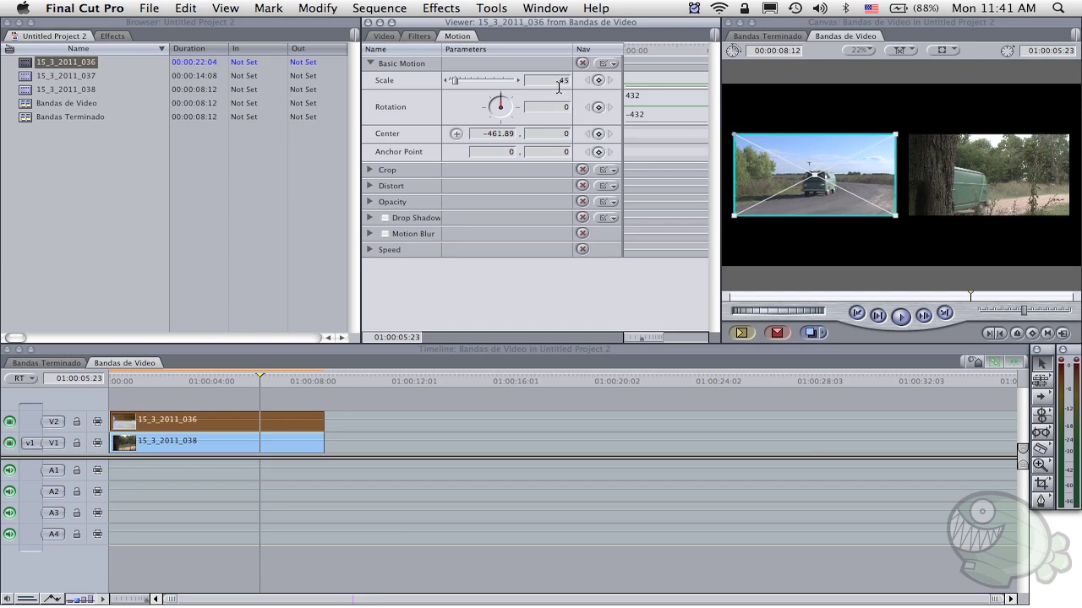
{"action": "double_click", "coordinate": [309, 438]}
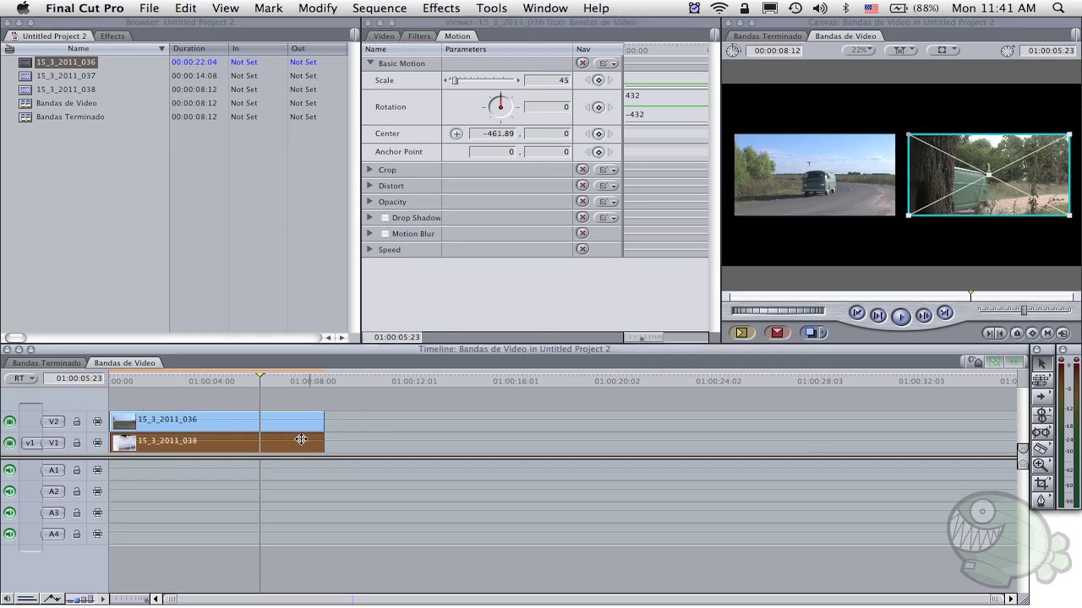
Set the 15_3_2011_038 clip's Scale to 45.
{"action": "left_click", "coordinate": [548, 80]}
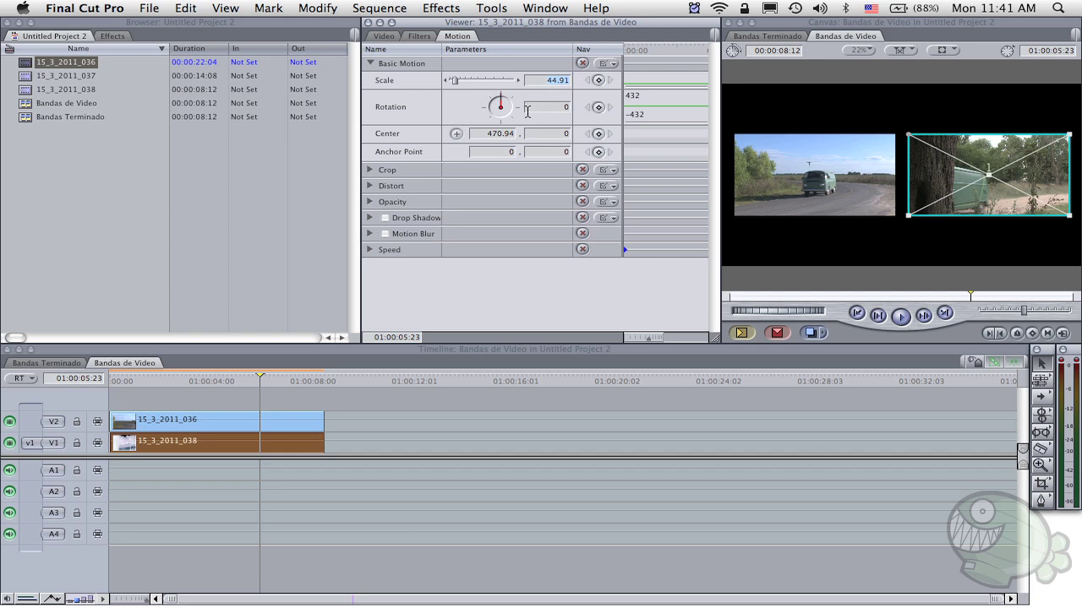
{"action": "type", "text": "45"}
{"action": "left_click", "coordinate": [816, 175]}
{"action": "left_click", "coordinate": [987, 160]}
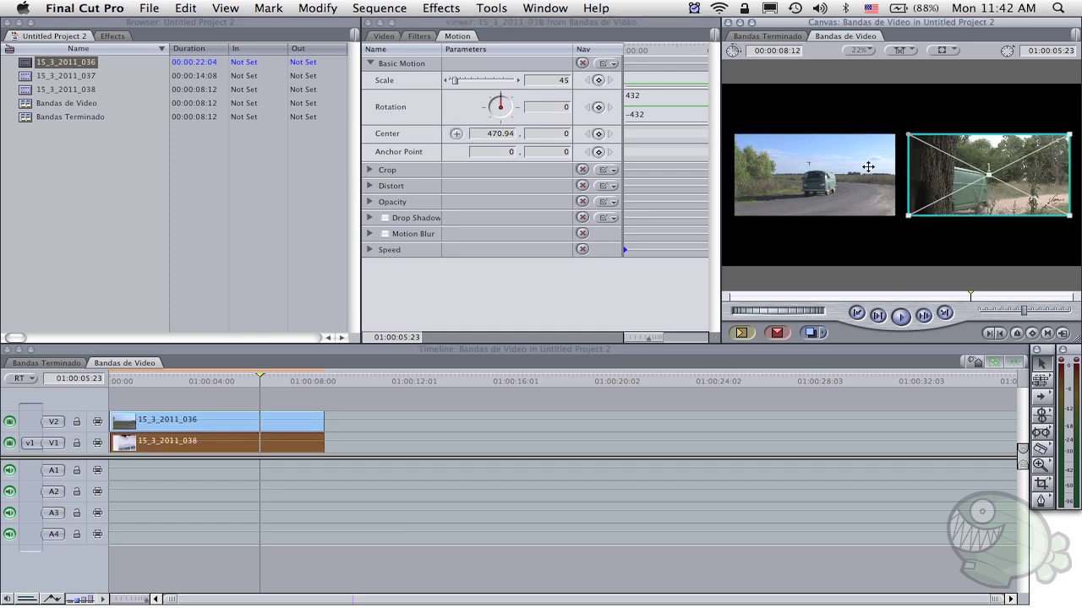
{"action": "left_click", "coordinate": [868, 167]}
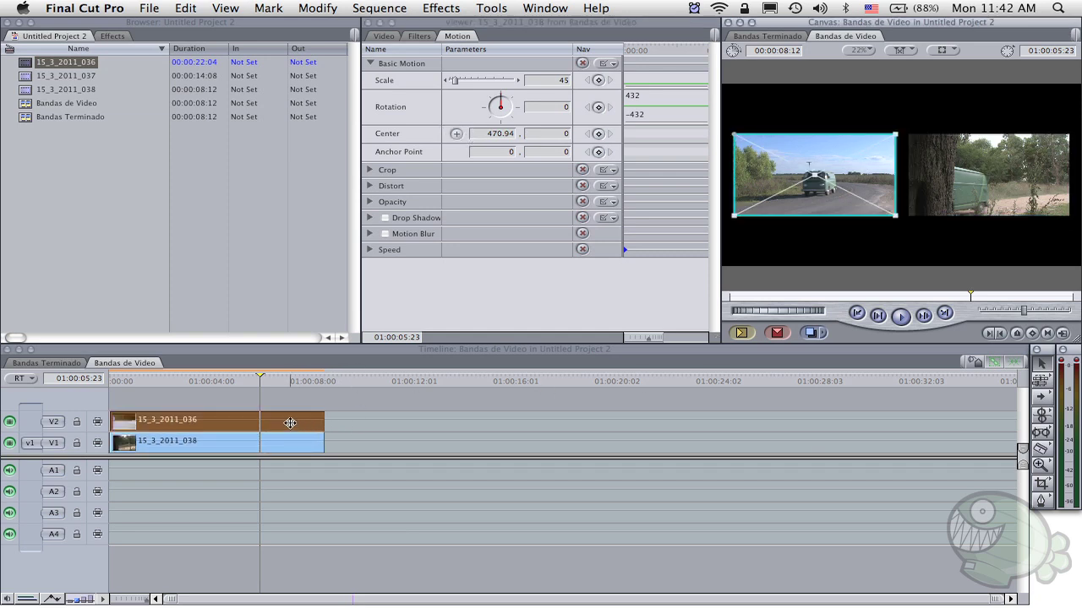
Set Center X to -460 for the left 036 clip and 460 for the right 038 clip.
{"action": "double_click", "coordinate": [290, 422]}
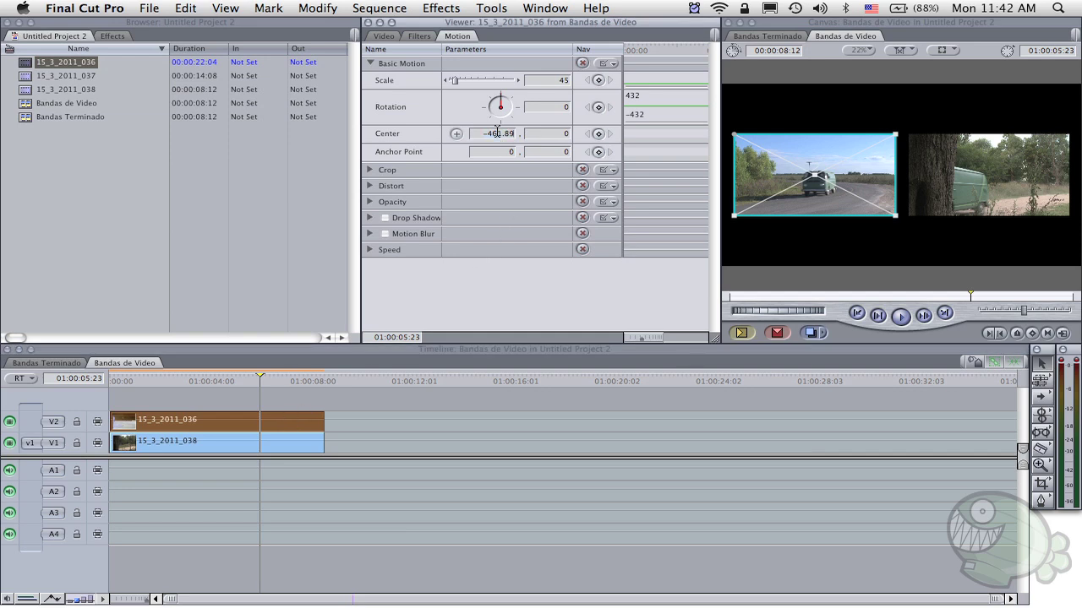
{"action": "left_click", "coordinate": [499, 134]}
{"action": "type", "text": "-461"}
{"action": "key", "text": "Return"}
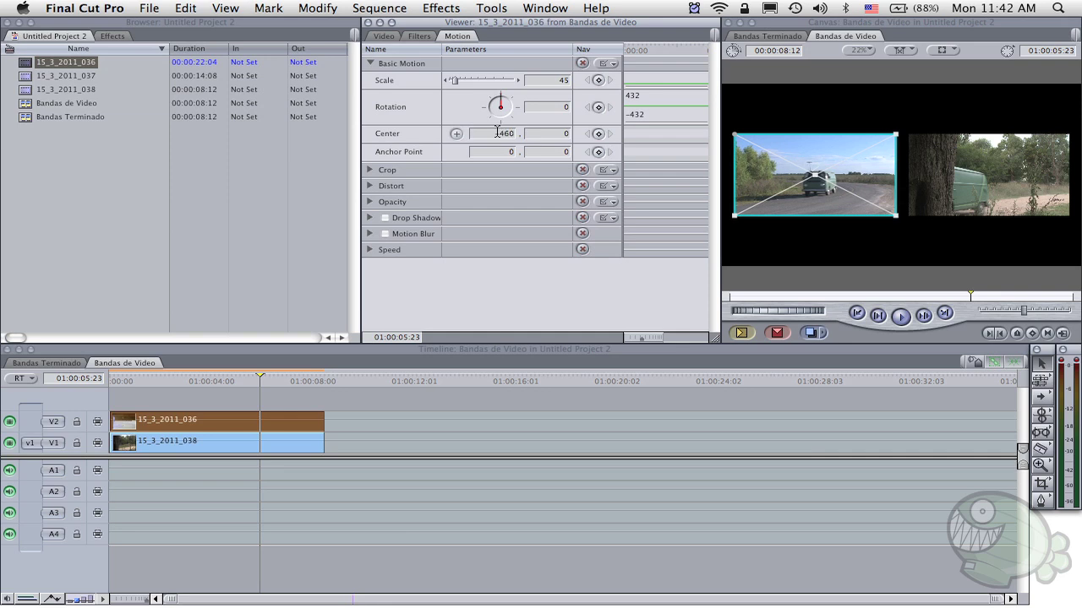
{"action": "left_click", "coordinate": [304, 442]}
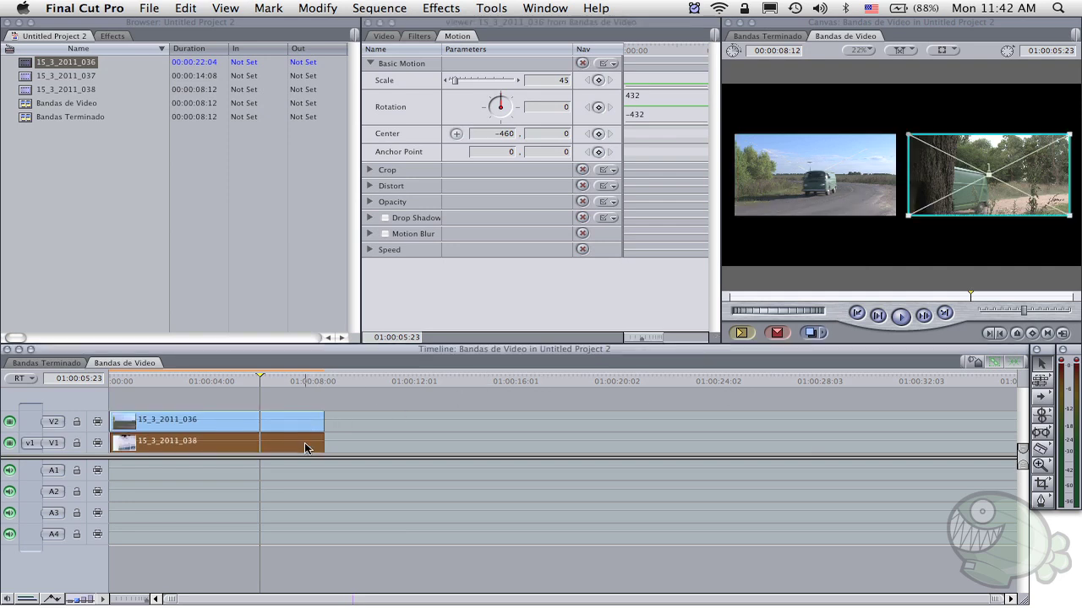
{"action": "double_click", "coordinate": [504, 131]}
{"action": "key", "text": "BackSpace"}
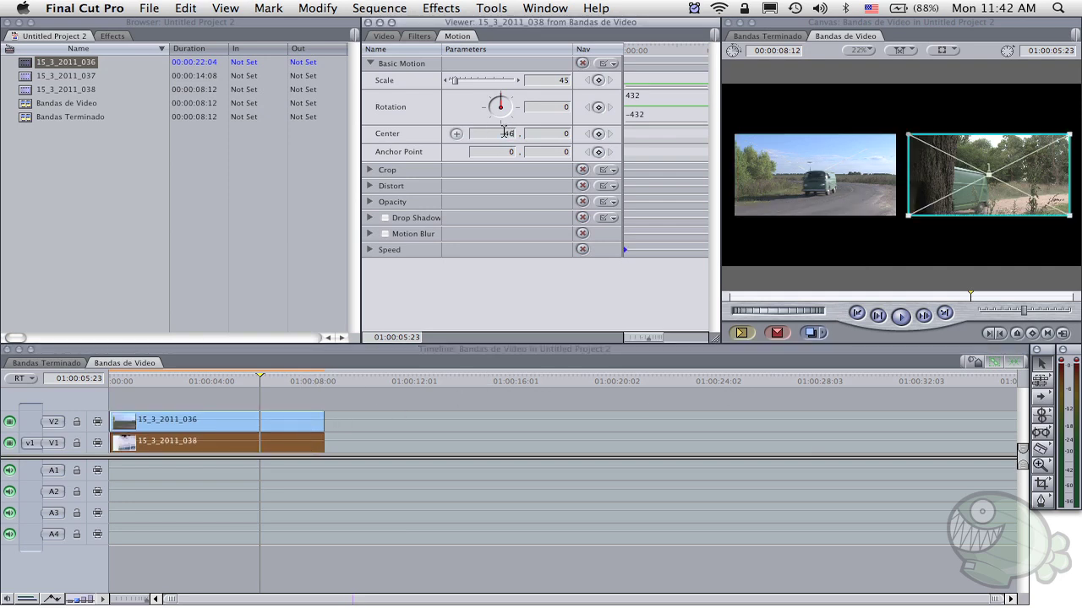
{"action": "type", "text": "-460"}
{"action": "key", "text": "Return"}
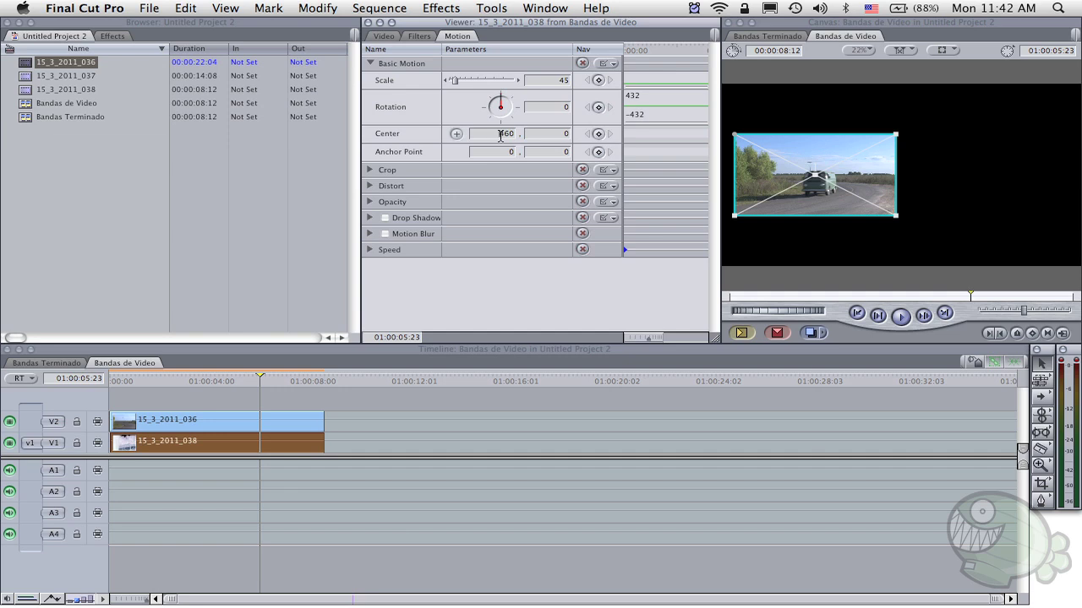
{"action": "key", "text": "Return"}
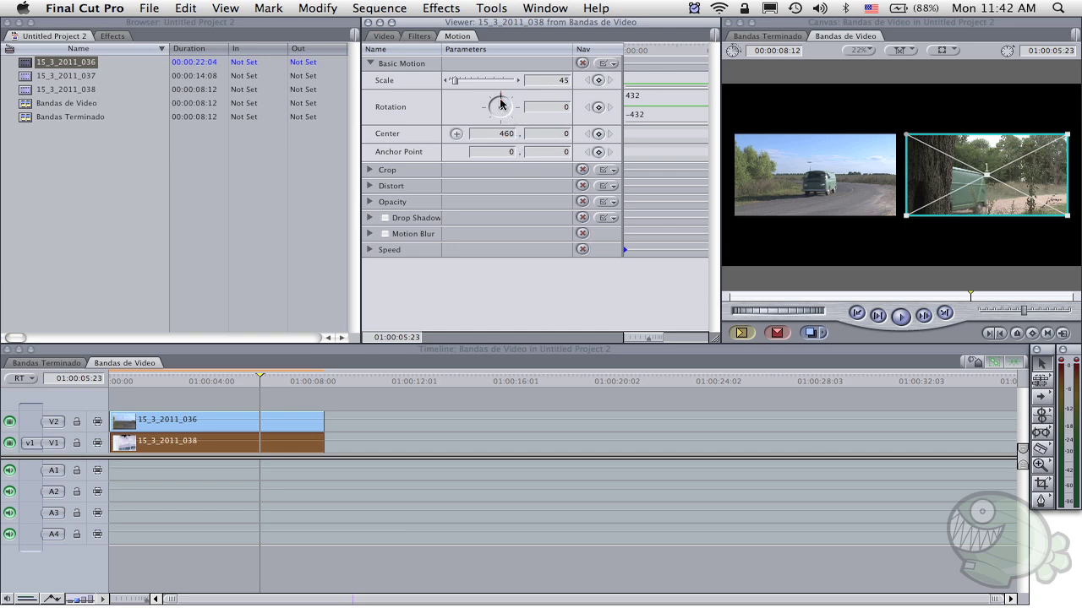
Rotate the right 038 clip back to 0° in the Canvas and deselect it.
{"action": "left_click_drag", "start_coordinate": [499, 104], "coordinate": [523, 101]}
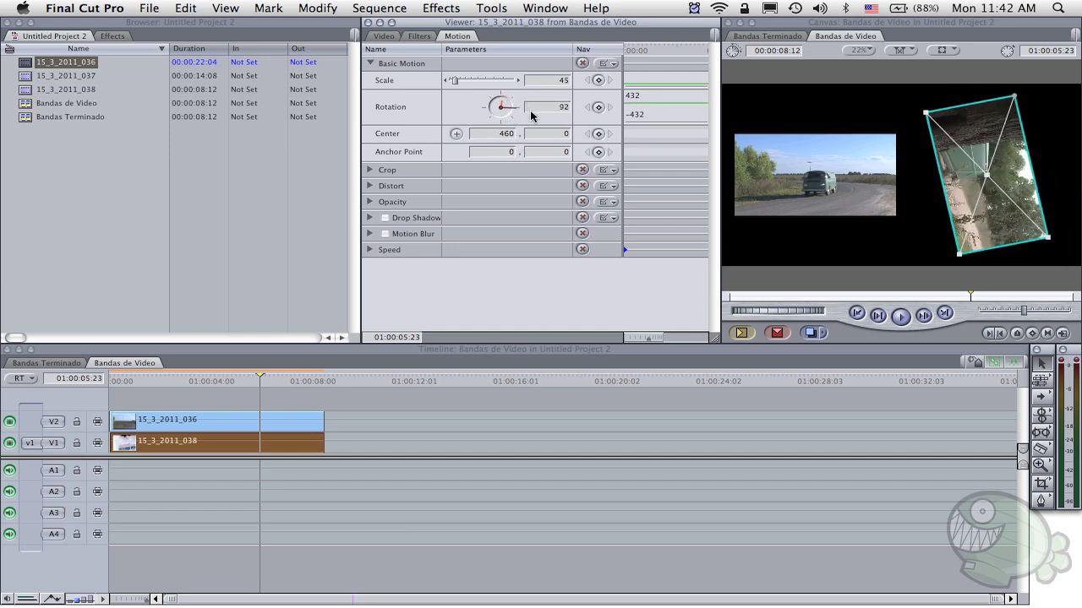
{"action": "key", "text": "super+z"}
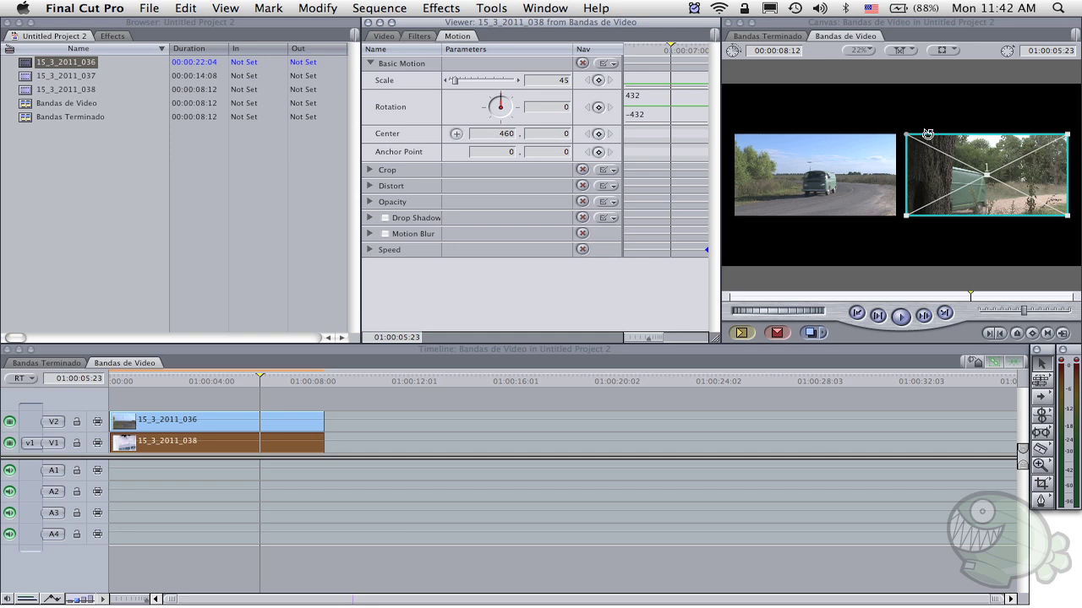
{"action": "left_click_drag", "start_coordinate": [928, 134], "coordinate": [919, 165]}
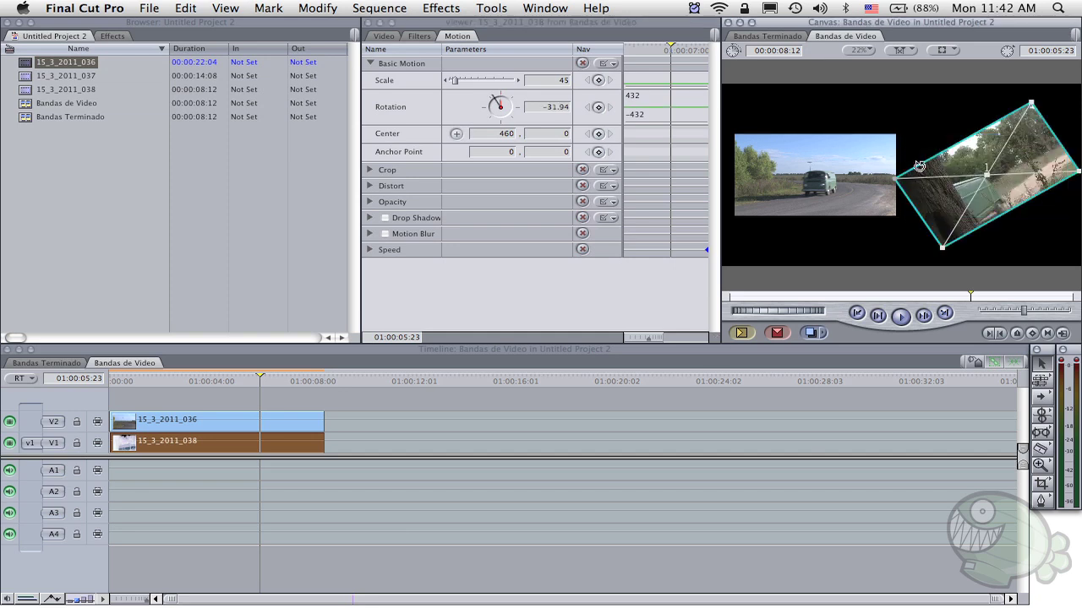
{"action": "mouse_move", "coordinate": [911, 169]}
{"action": "left_mouse_down"}
{"action": "mouse_move", "coordinate": [977, 128]}
{"action": "mouse_move", "coordinate": [943, 127]}
{"action": "left_mouse_up"}
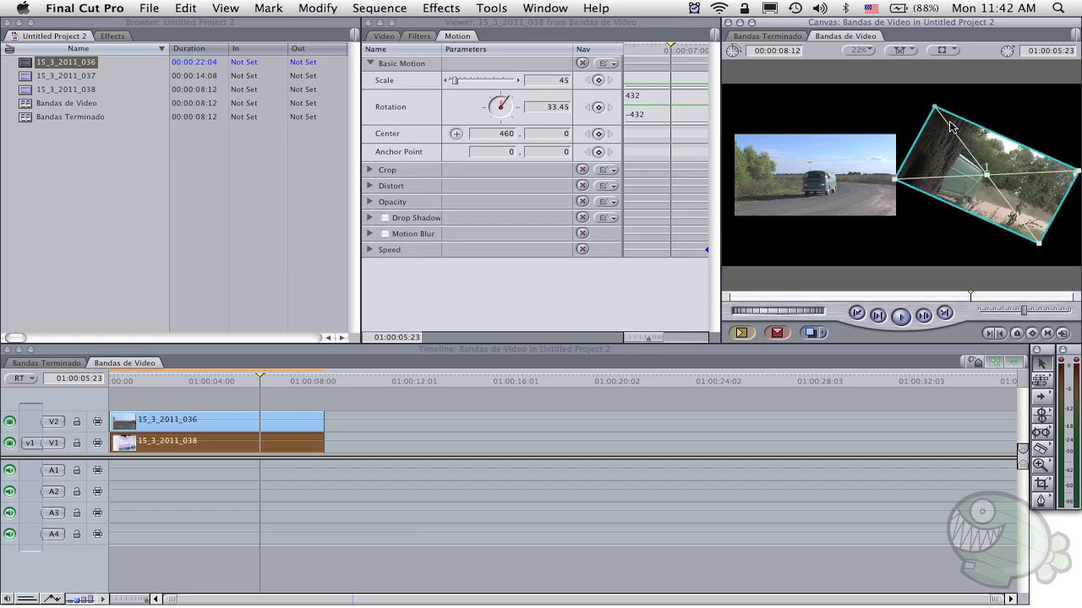
{"action": "left_click", "coordinate": [920, 251]}
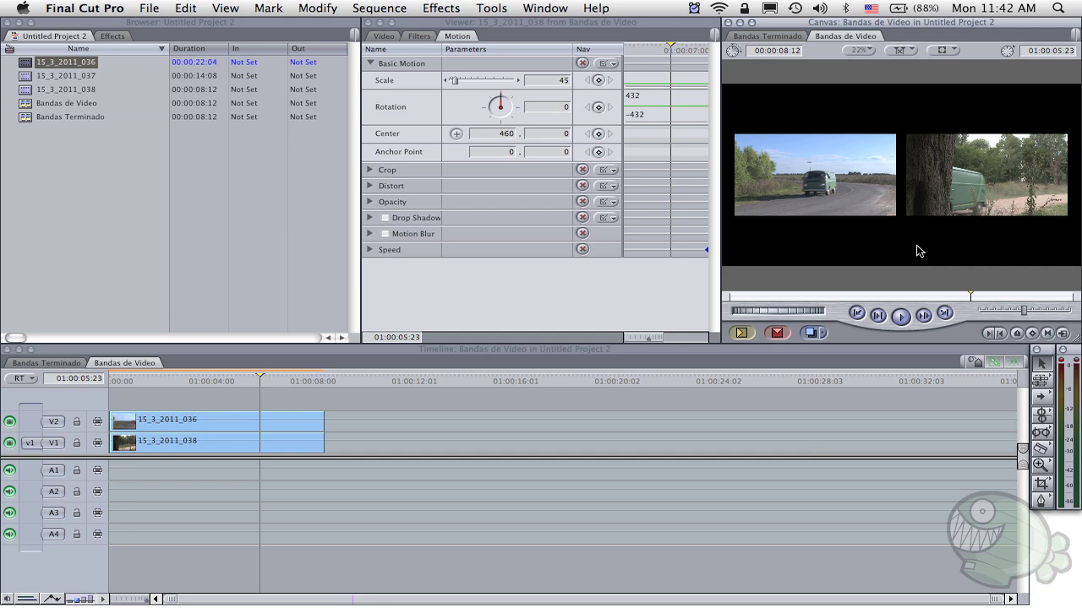
{"action": "left_click", "coordinate": [921, 208]}
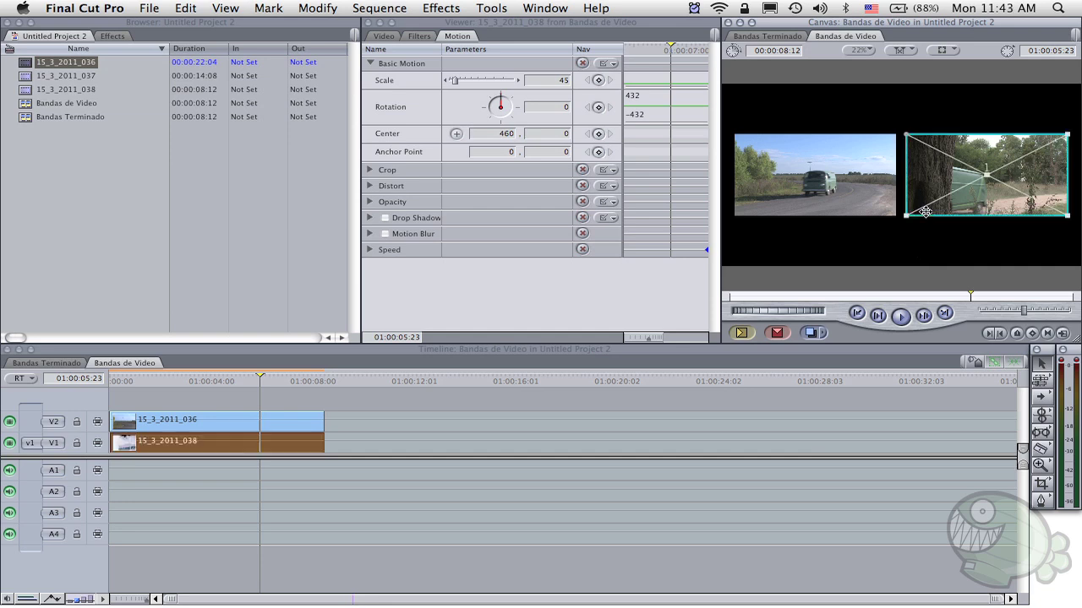
{"action": "left_click", "coordinate": [868, 208]}
{"action": "left_click", "coordinate": [945, 191]}
{"action": "left_click", "coordinate": [898, 199]}
{"action": "left_click", "coordinate": [869, 195]}
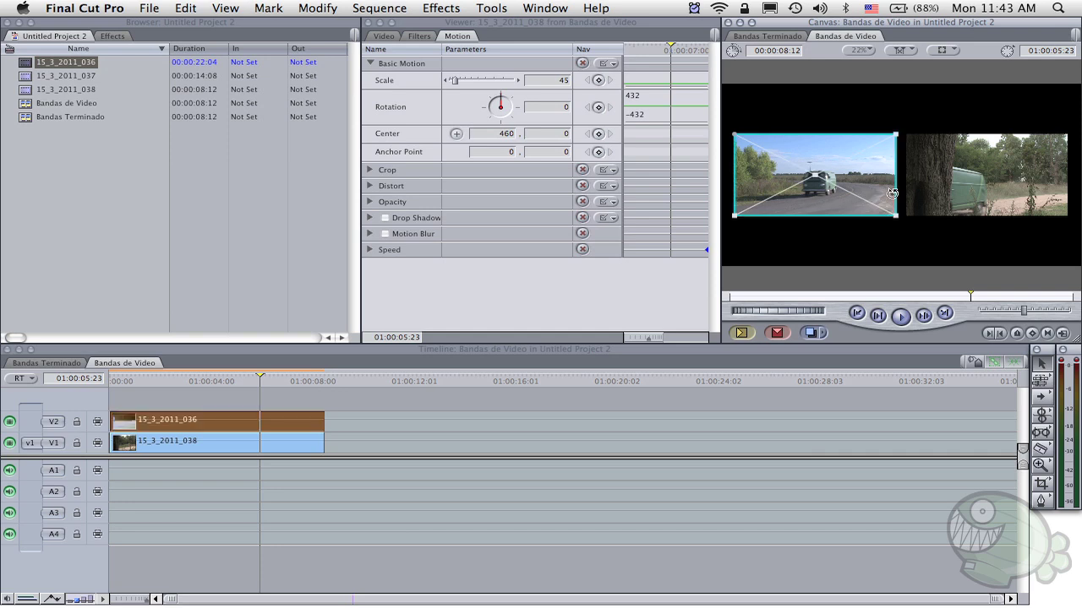
{"action": "left_click", "coordinate": [942, 196]}
{"action": "key", "text": "Left"}
{"action": "key", "text": "Left"}
{"action": "key", "text": "Left"}
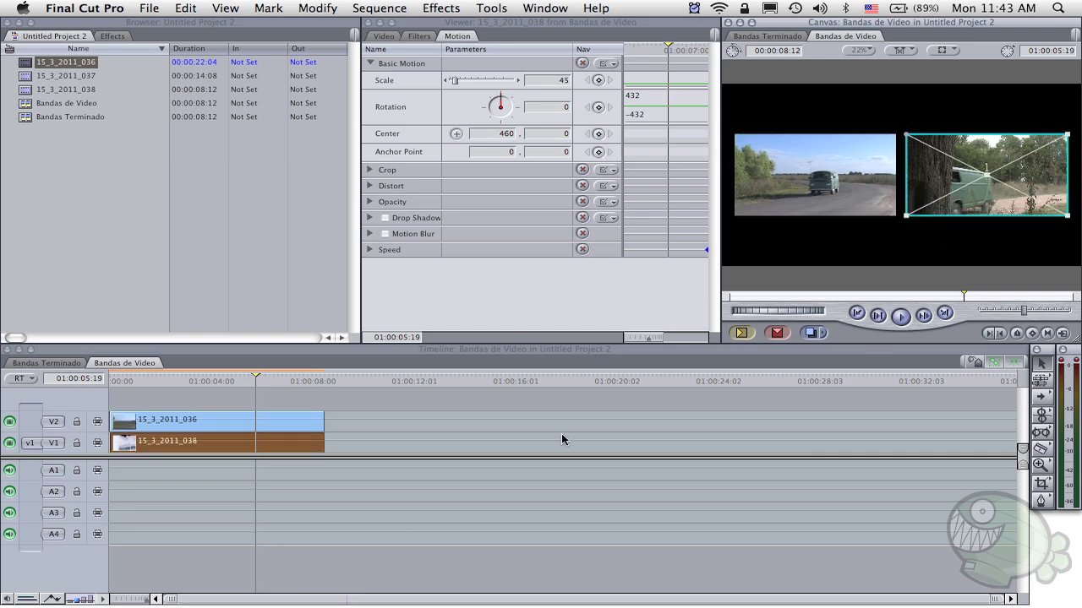
{"action": "left_click", "coordinate": [125, 385]}
{"action": "left_click_drag", "start_coordinate": [124, 385], "coordinate": [95, 378]}
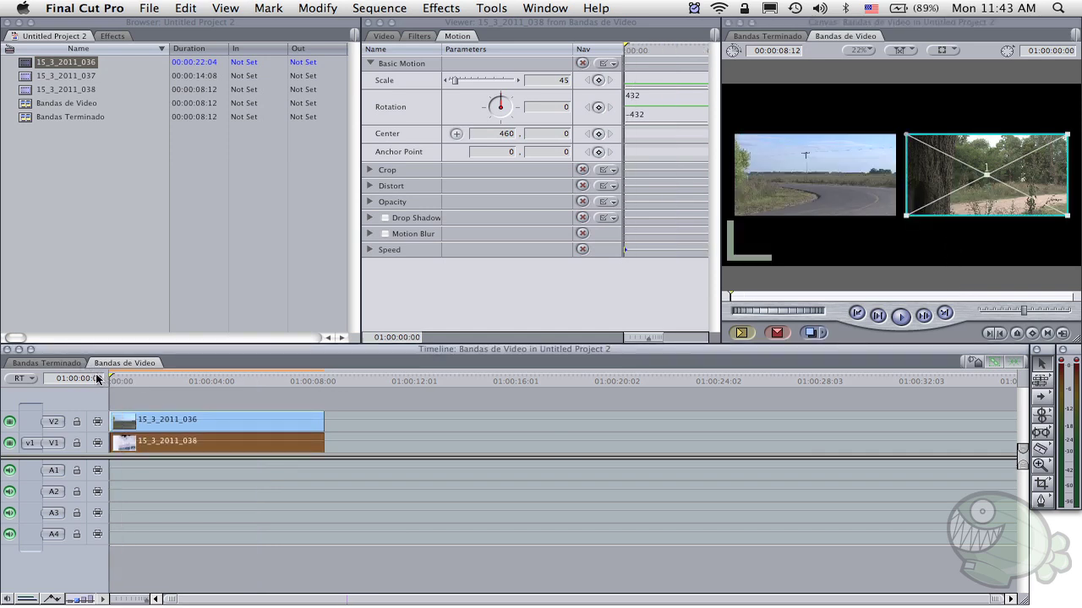
{"action": "key", "text": "space"}
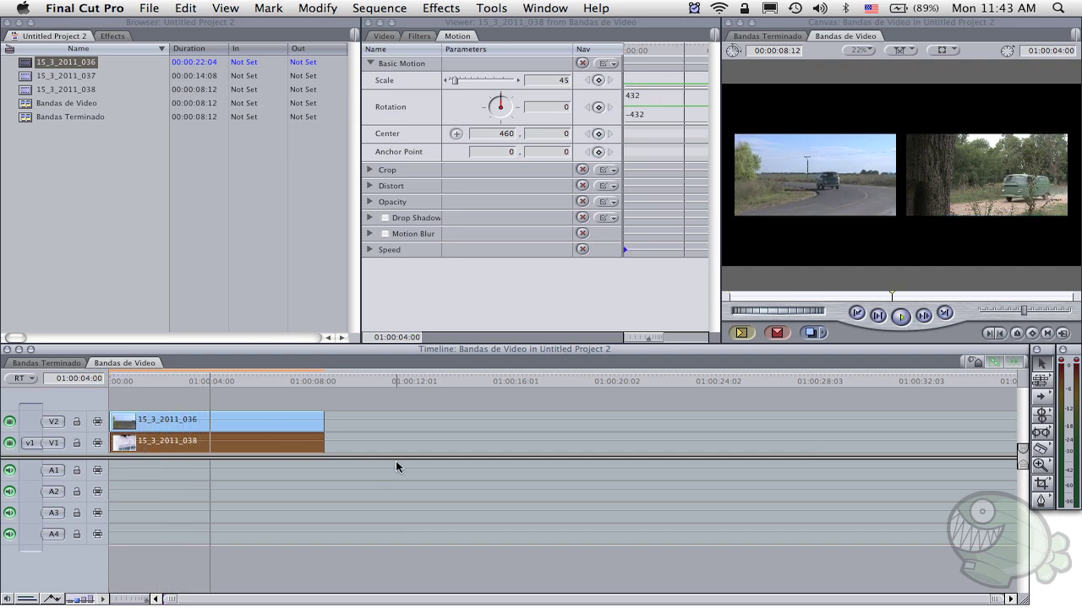
{"action": "key", "text": "space"}
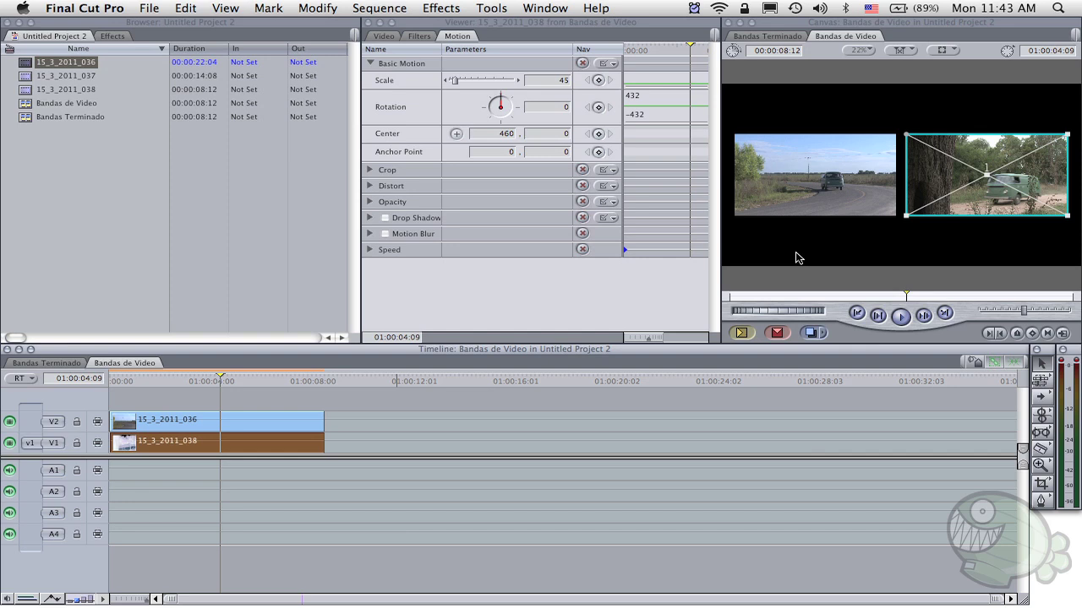
Drag both selected road clips down in the Canvas, right clip centred at 460, 213.28.
{"action": "left_click", "coordinate": [169, 430], "text": "super"}
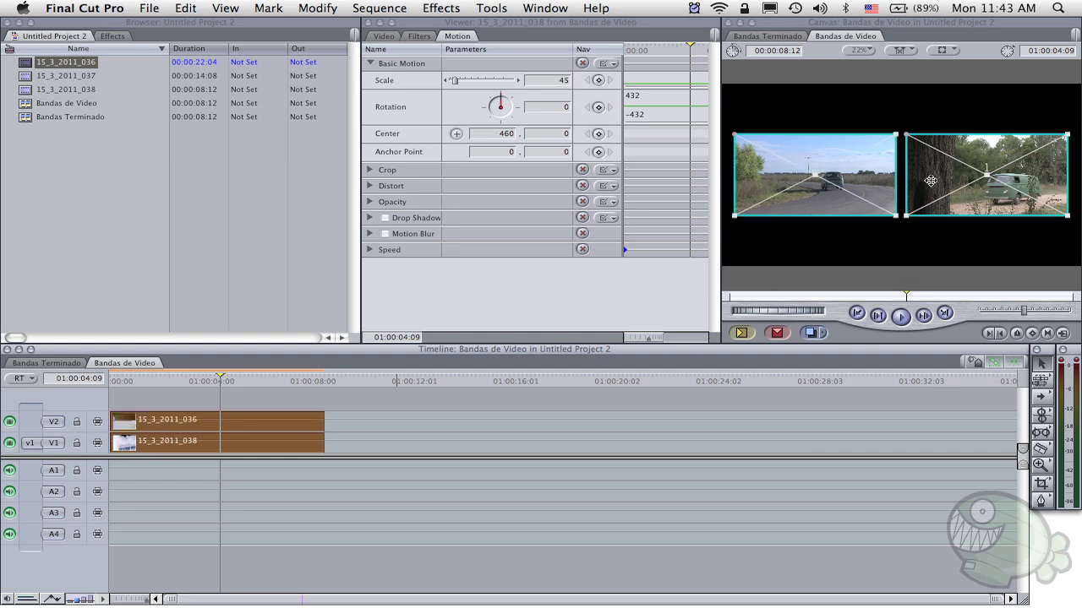
{"action": "left_click_drag", "start_coordinate": [930, 180], "coordinate": [926, 213]}
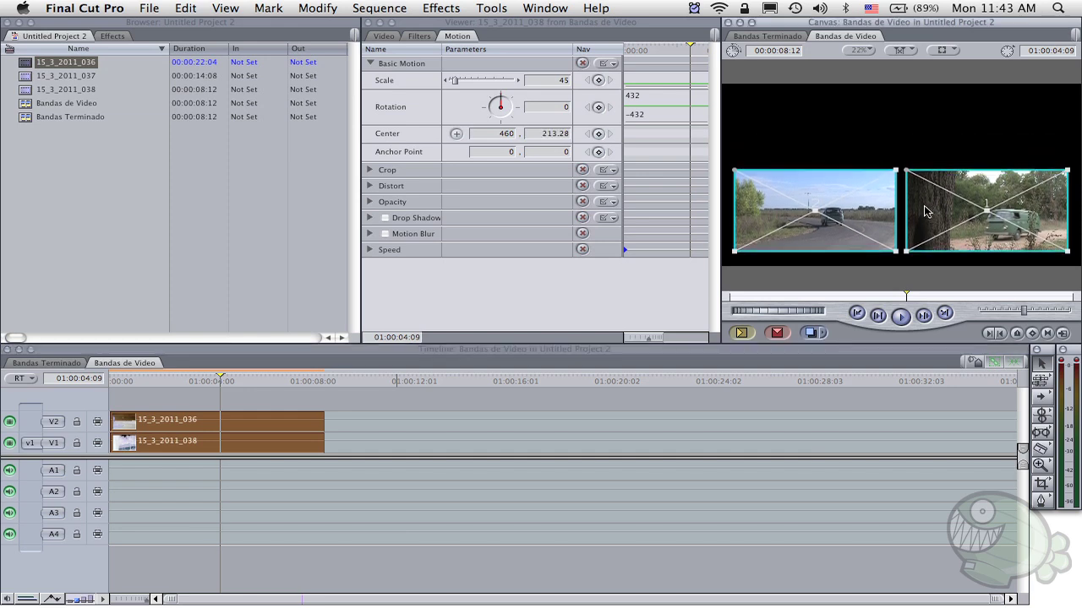
{"action": "left_click", "coordinate": [859, 433]}
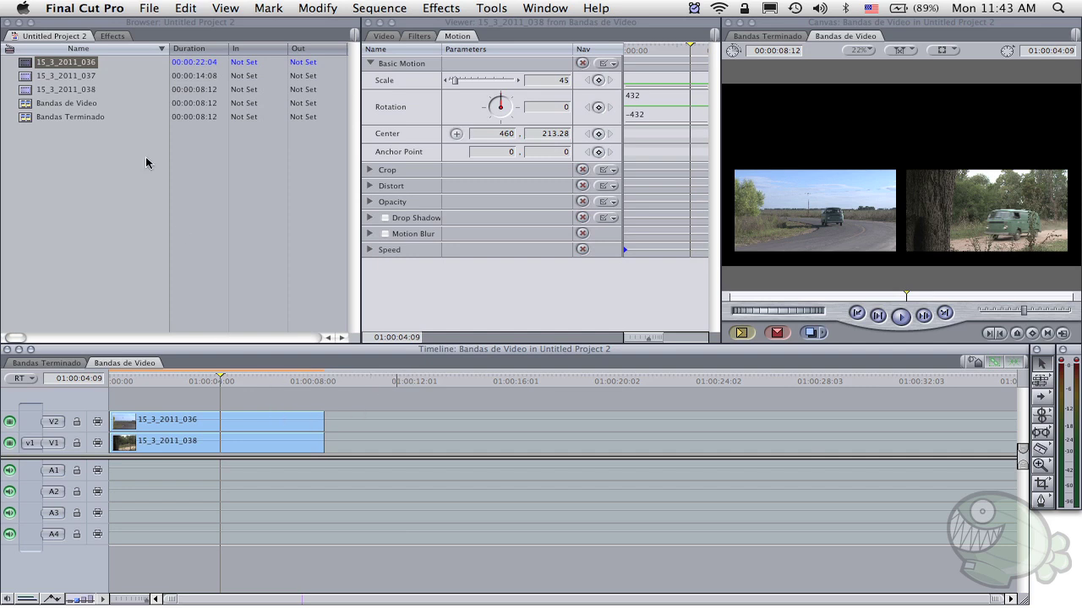
Place the Text generator on new track V3 as a SAMPLE TEXT title, trimmed to end with the road clips.
{"action": "left_click", "coordinate": [106, 37]}
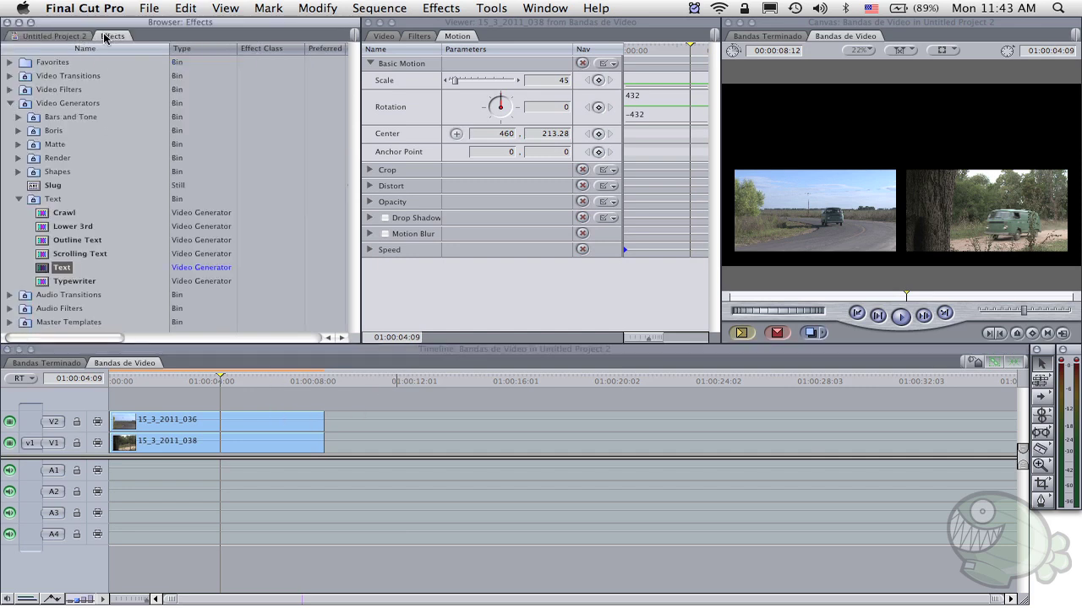
{"action": "left_click", "coordinate": [19, 201]}
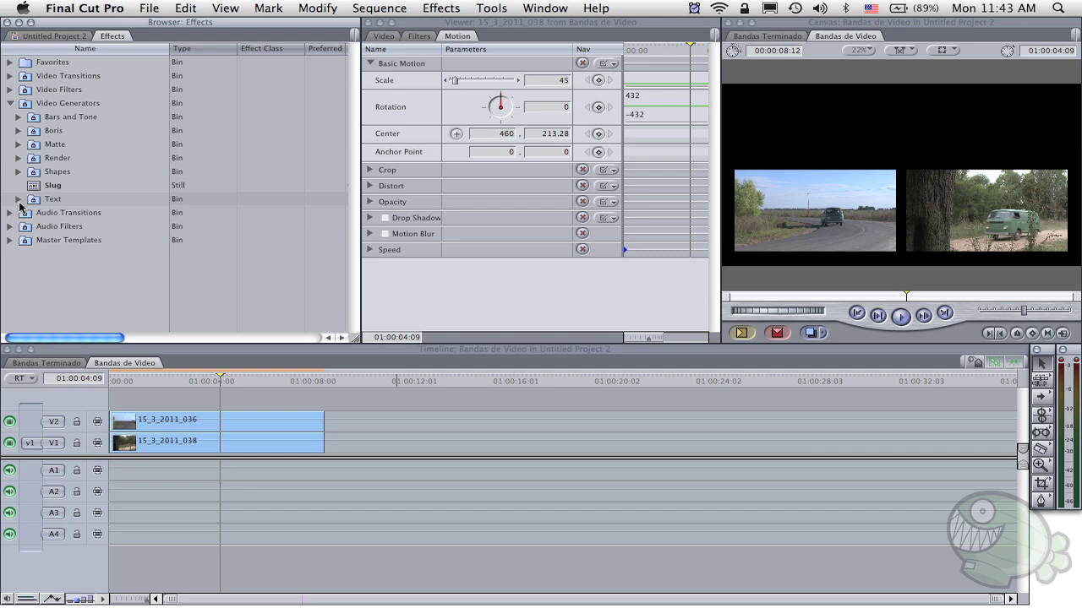
{"action": "left_click", "coordinate": [19, 200]}
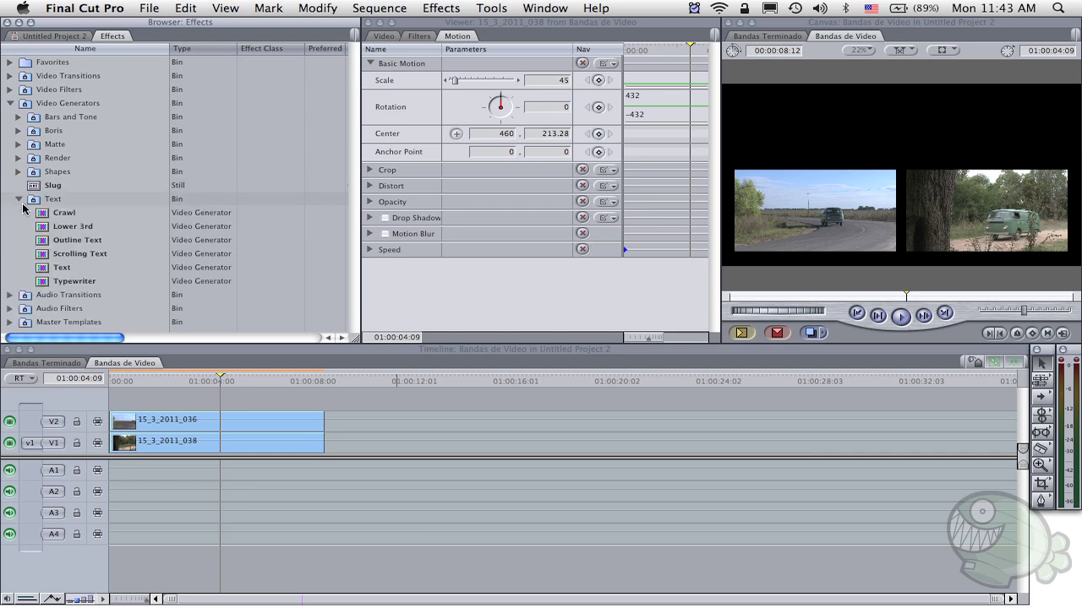
{"action": "left_click", "coordinate": [43, 268]}
{"action": "left_click_drag", "start_coordinate": [43, 269], "coordinate": [125, 400]}
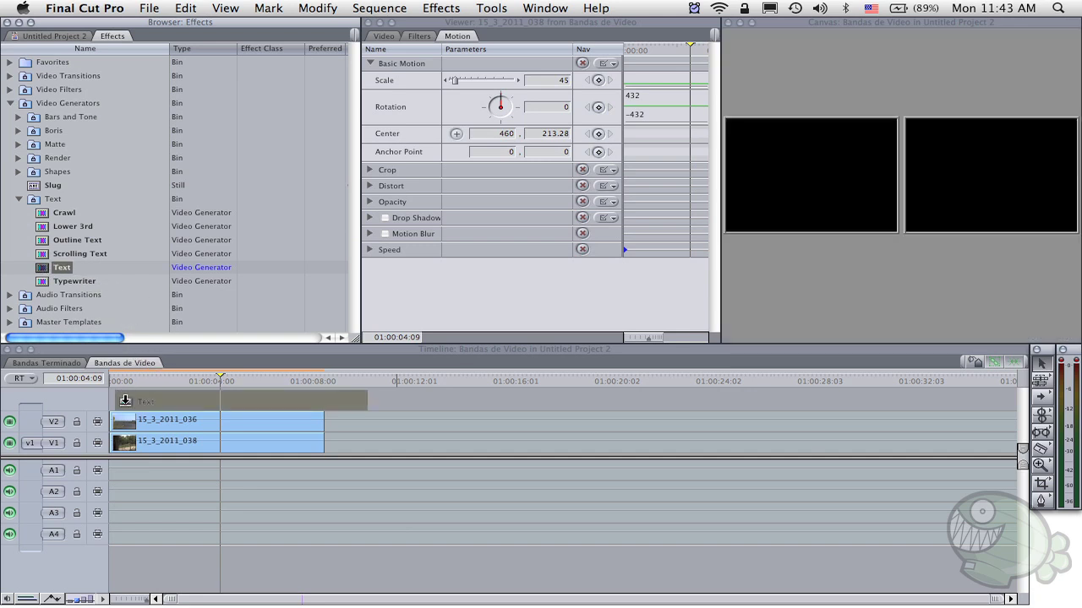
{"action": "left_click_drag", "start_coordinate": [125, 400], "coordinate": [120, 400]}
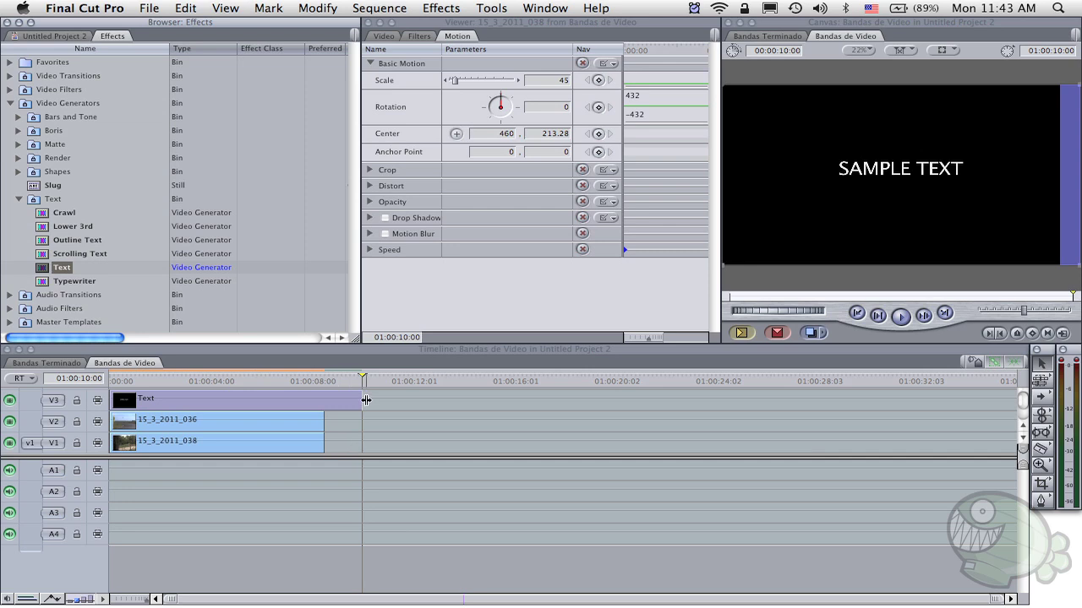
{"action": "mouse_move", "coordinate": [366, 400]}
{"action": "left_mouse_down"}
{"action": "mouse_move", "coordinate": [324, 400]}
{"action": "mouse_move", "coordinate": [324, 381]}
{"action": "left_mouse_up"}
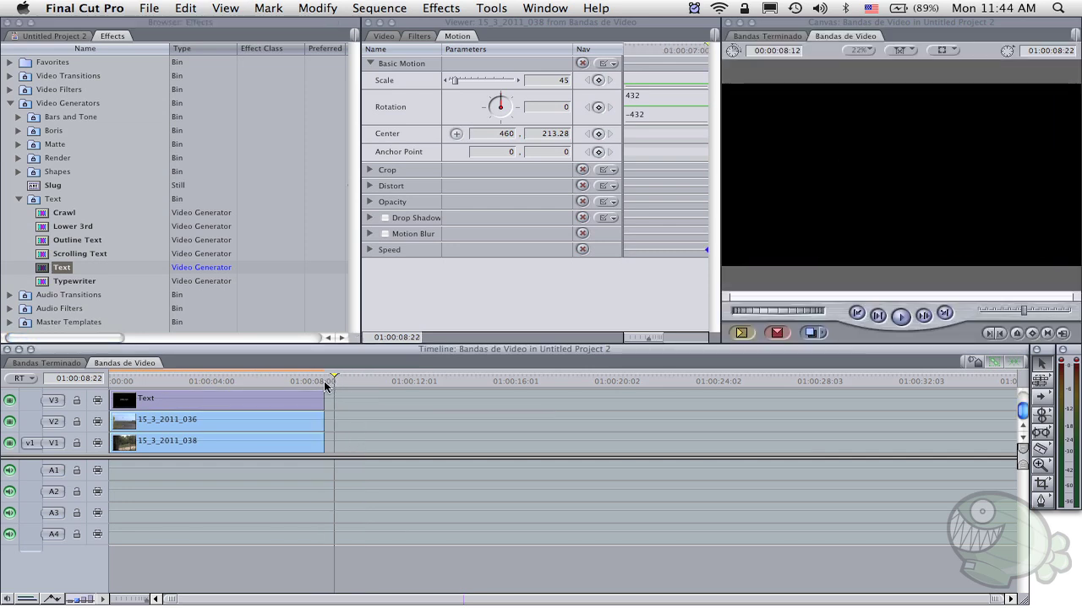
{"action": "left_click", "coordinate": [240, 381]}
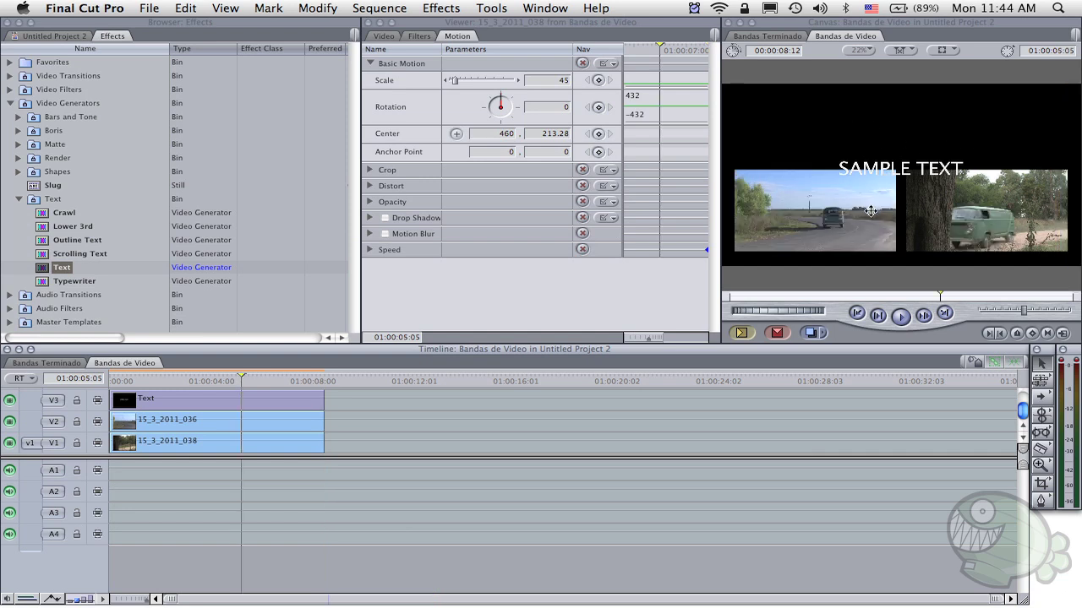
{"action": "double_click", "coordinate": [297, 395]}
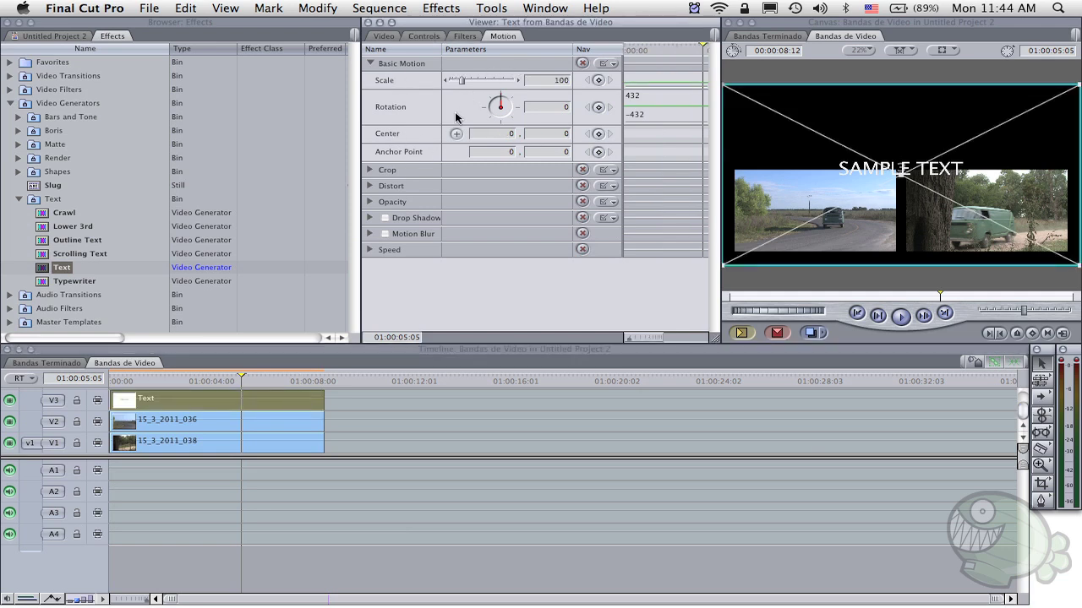
{"action": "left_click", "coordinate": [423, 37]}
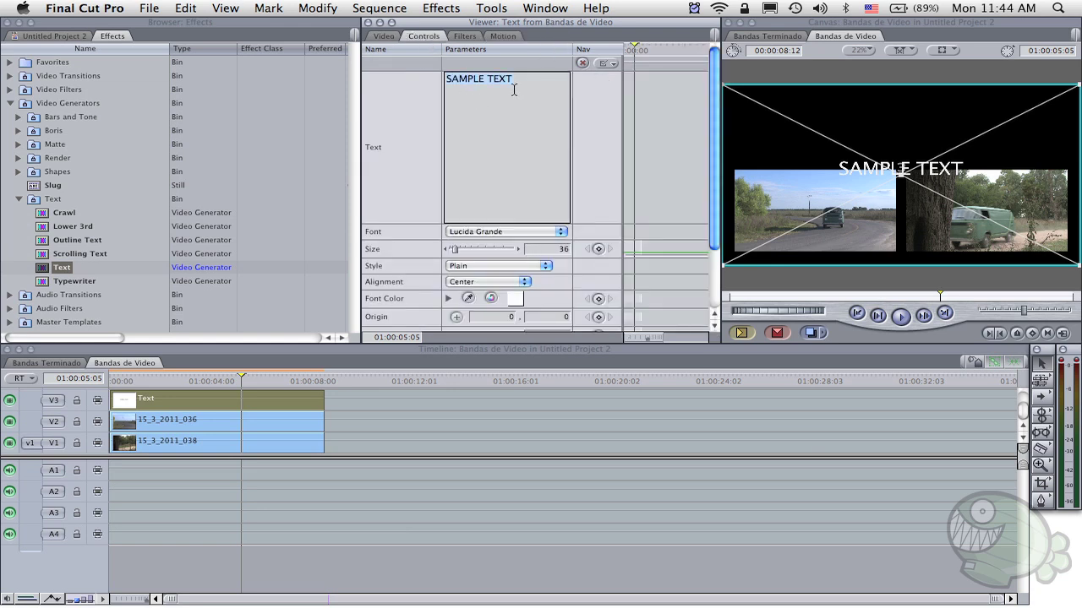
{"action": "type", "text": "www.ze"}
{"action": "type", "text": "pfilms.c"}
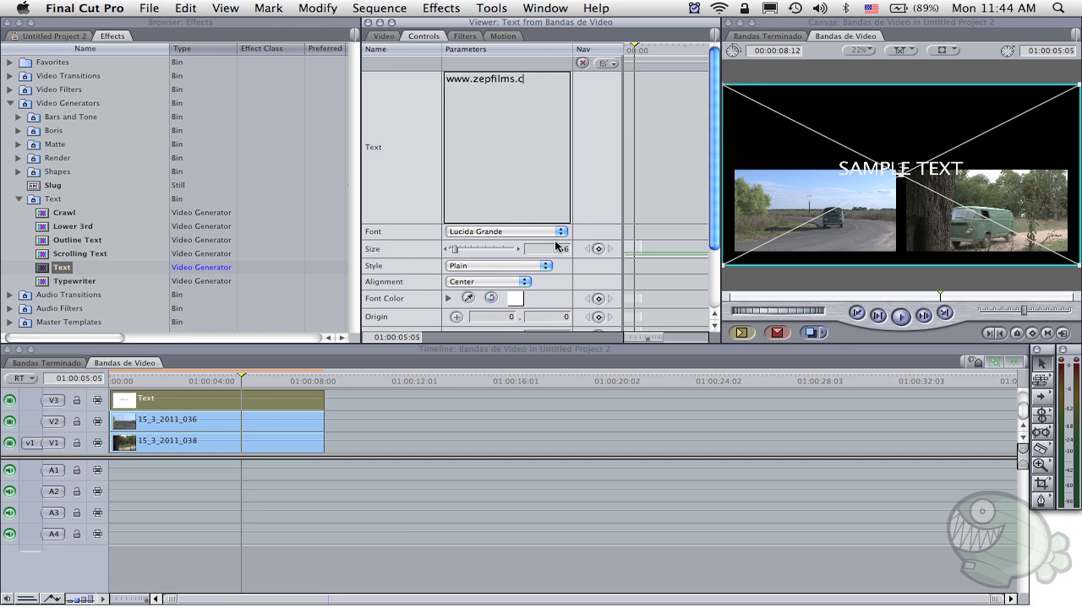
{"action": "type", "text": "om"}
{"action": "left_click", "coordinate": [583, 118]}
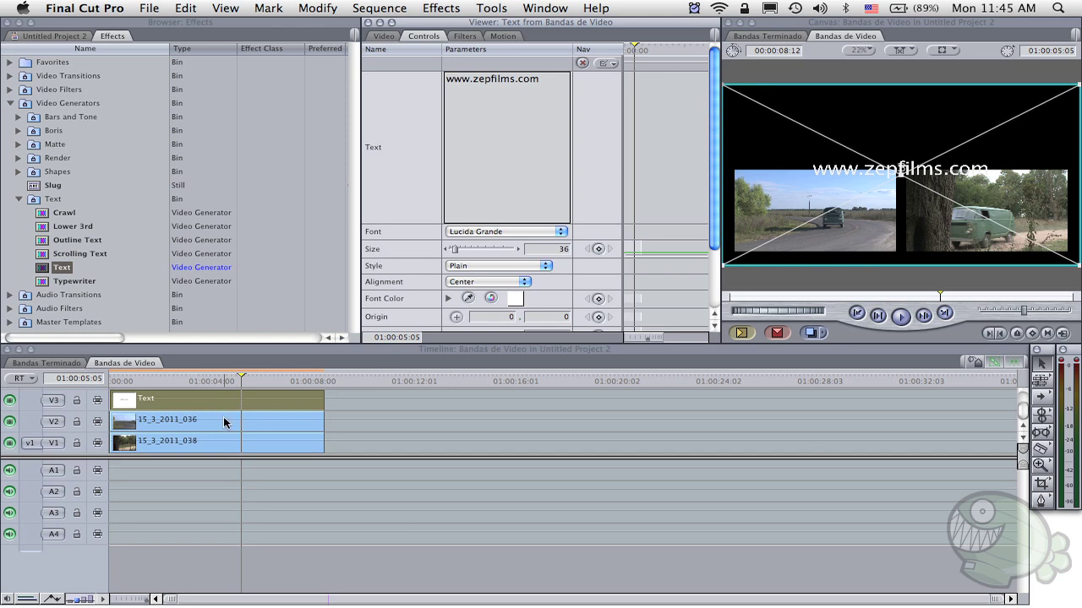
Swap the title and clip 15_3_2011_036 between tracks, sliding the title back to the sequence start.
{"action": "mouse_move", "coordinate": [237, 405]}
{"action": "left_mouse_down"}
{"action": "mouse_move", "coordinate": [343, 405]}
{"action": "mouse_move", "coordinate": [462, 426]}
{"action": "left_mouse_up"}
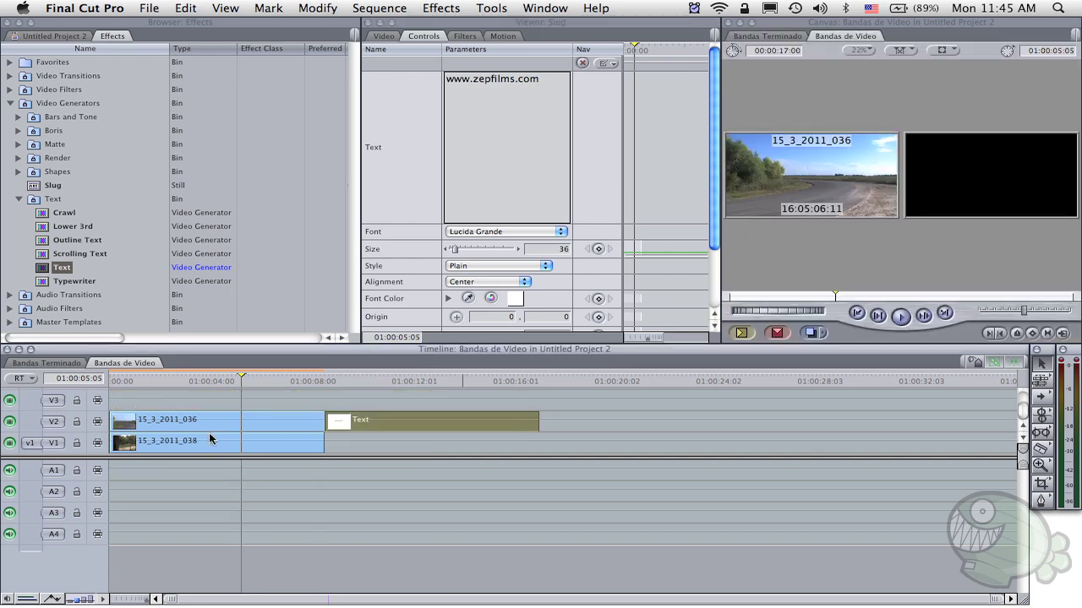
{"action": "left_click_drag", "start_coordinate": [169, 423], "coordinate": [170, 403]}
{"action": "left_click_drag", "start_coordinate": [366, 423], "coordinate": [138, 426]}
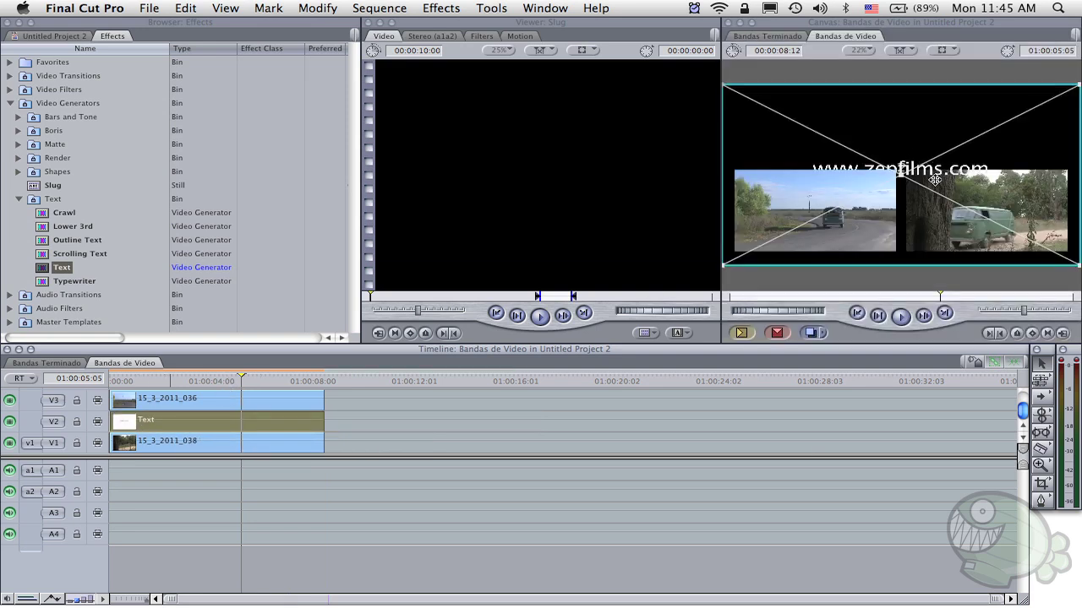
{"action": "left_click", "coordinate": [858, 179]}
Select the 036 clip, the title and the 038 clip in turn to check the track order.
{"action": "left_click", "coordinate": [271, 395]}
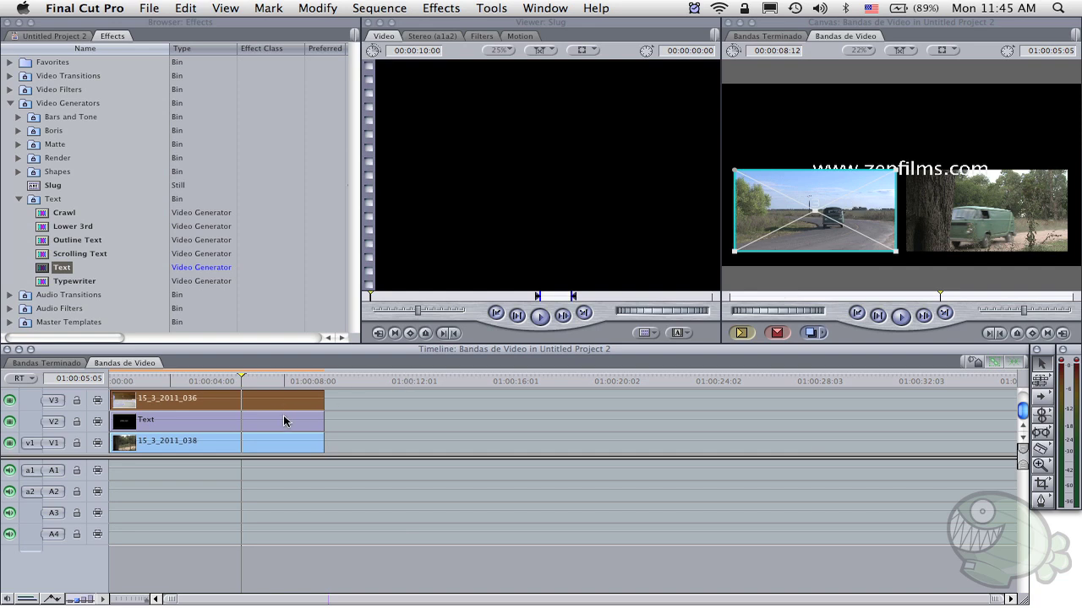
{"action": "left_click", "coordinate": [283, 419]}
{"action": "left_click", "coordinate": [278, 436]}
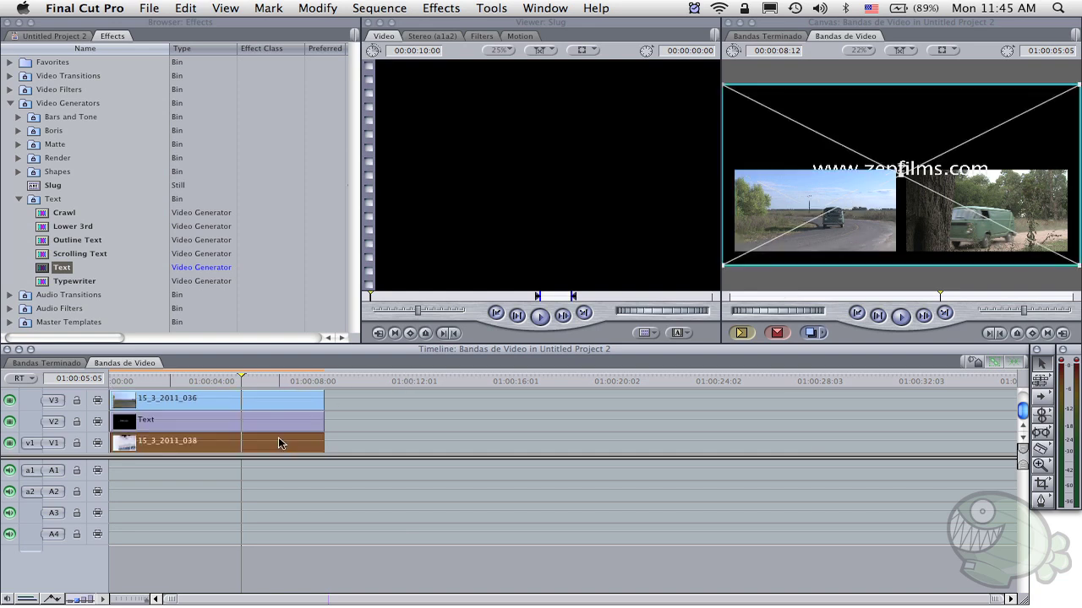
{"action": "left_click", "coordinate": [275, 401]}
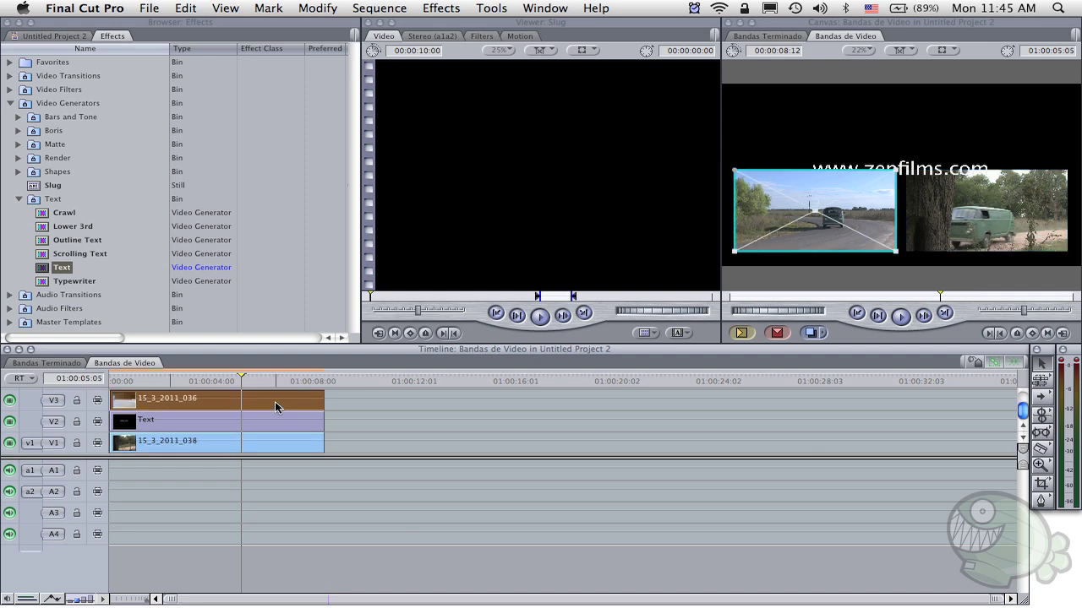
{"action": "left_click", "coordinate": [264, 420]}
{"action": "left_click", "coordinate": [261, 443]}
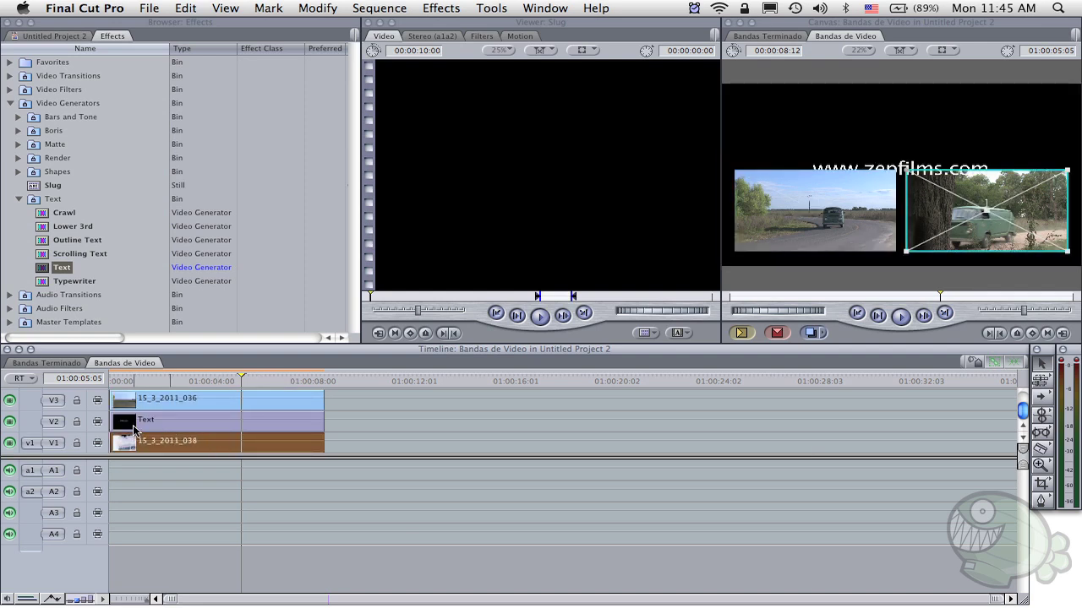
Put the Text title on the top track and 15_3_2011_036 on V2, aligned at the sequence start.
{"action": "left_click_drag", "start_coordinate": [133, 425], "coordinate": [338, 406]}
{"action": "left_click_drag", "start_coordinate": [271, 401], "coordinate": [271, 419]}
{"action": "left_click_drag", "start_coordinate": [338, 398], "coordinate": [134, 400]}
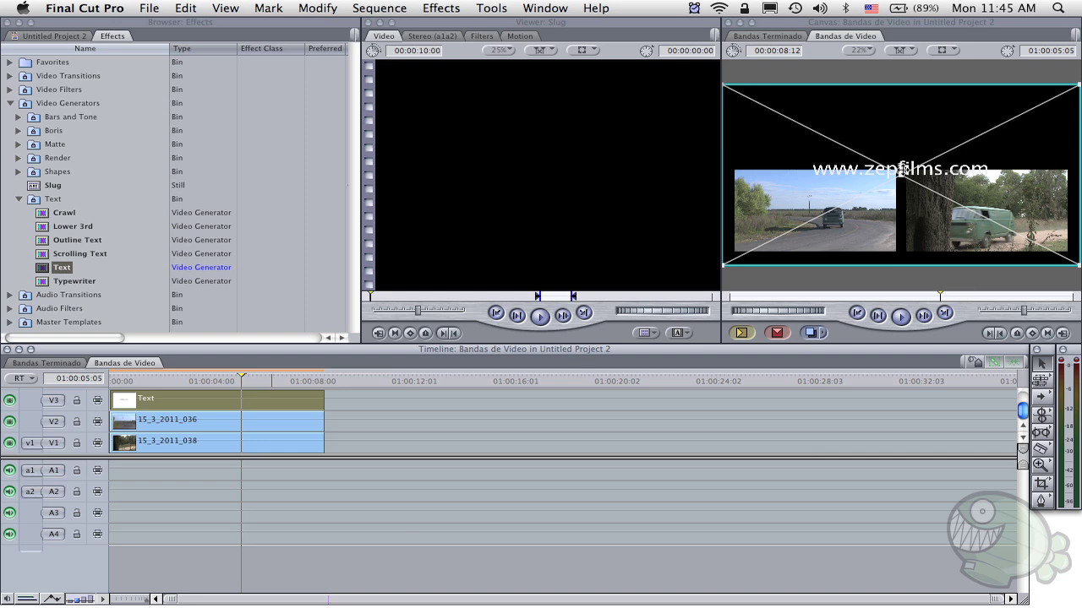
{"action": "left_click_drag", "start_coordinate": [903, 169], "coordinate": [901, 133]}
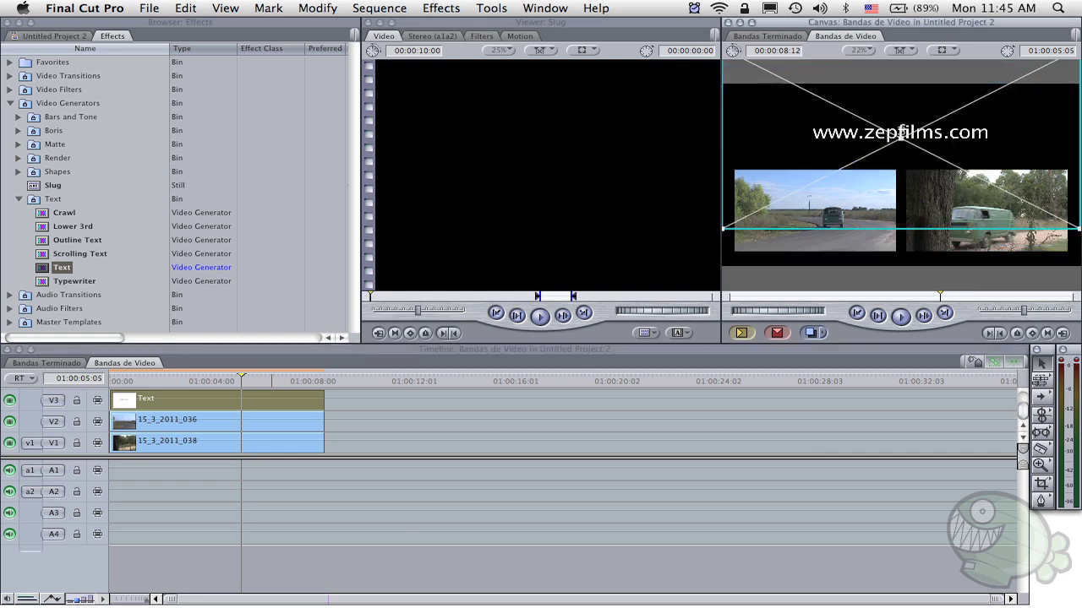
{"action": "left_click", "coordinate": [879, 270]}
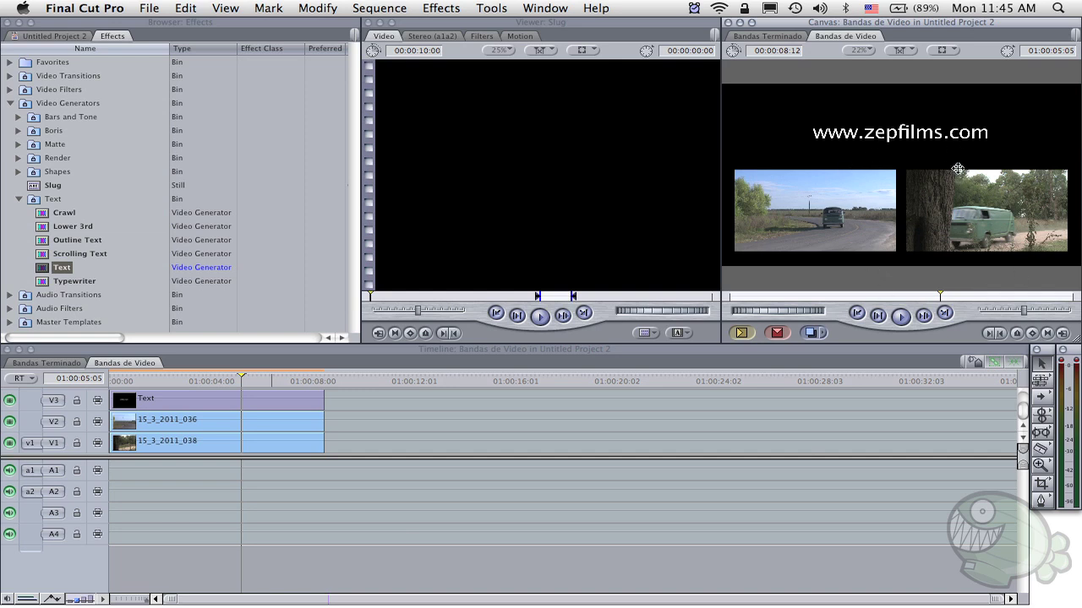
{"action": "left_click", "coordinate": [949, 128]}
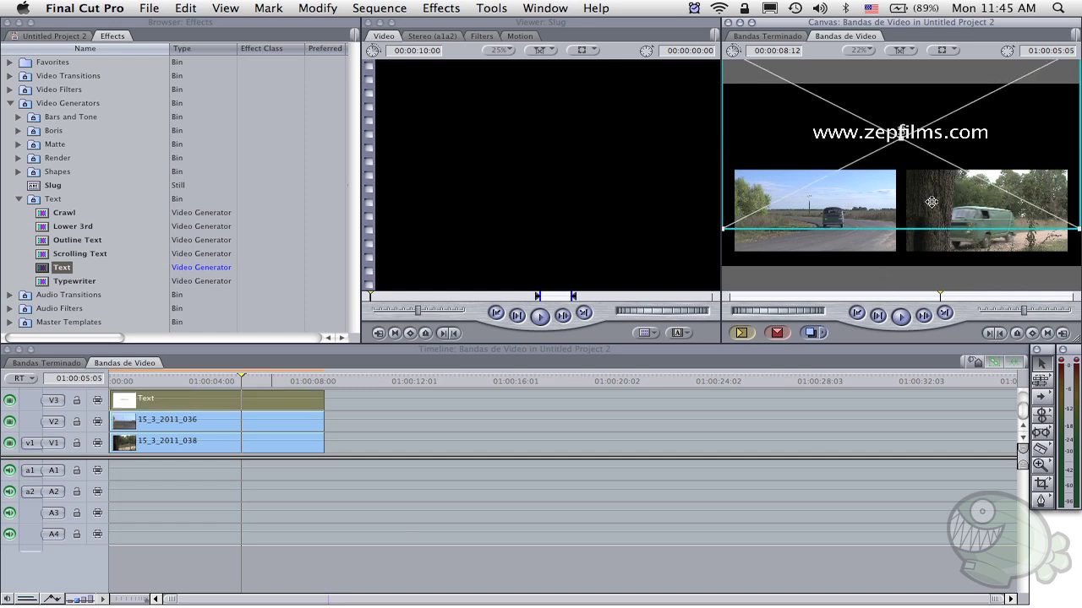
{"action": "left_click", "coordinate": [931, 240]}
{"action": "left_click", "coordinate": [842, 248]}
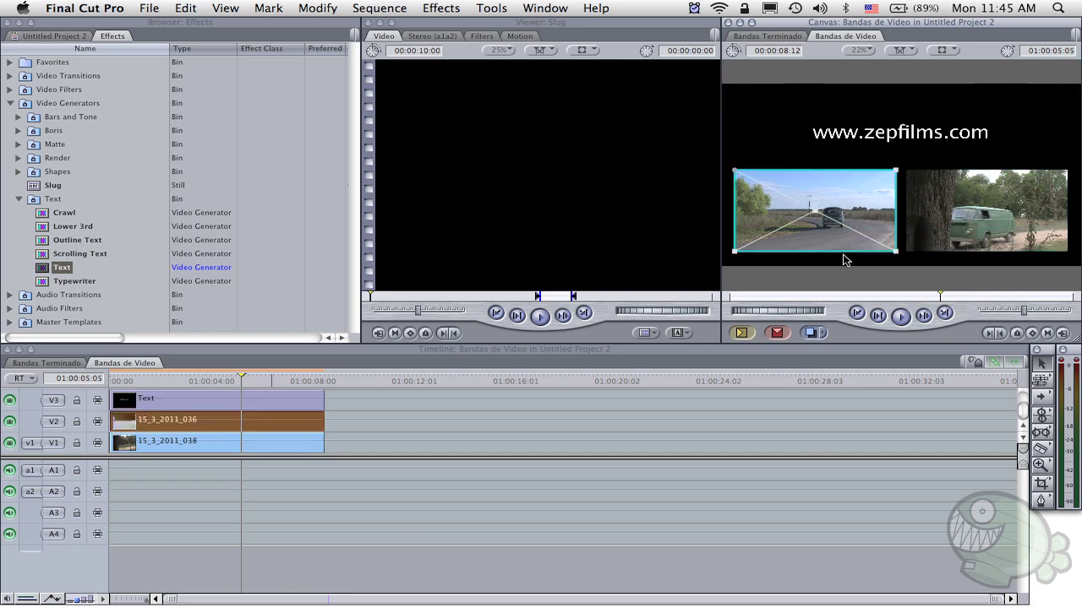
Return the playhead to the sequence start and play the sequence back.
{"action": "left_click", "coordinate": [840, 272]}
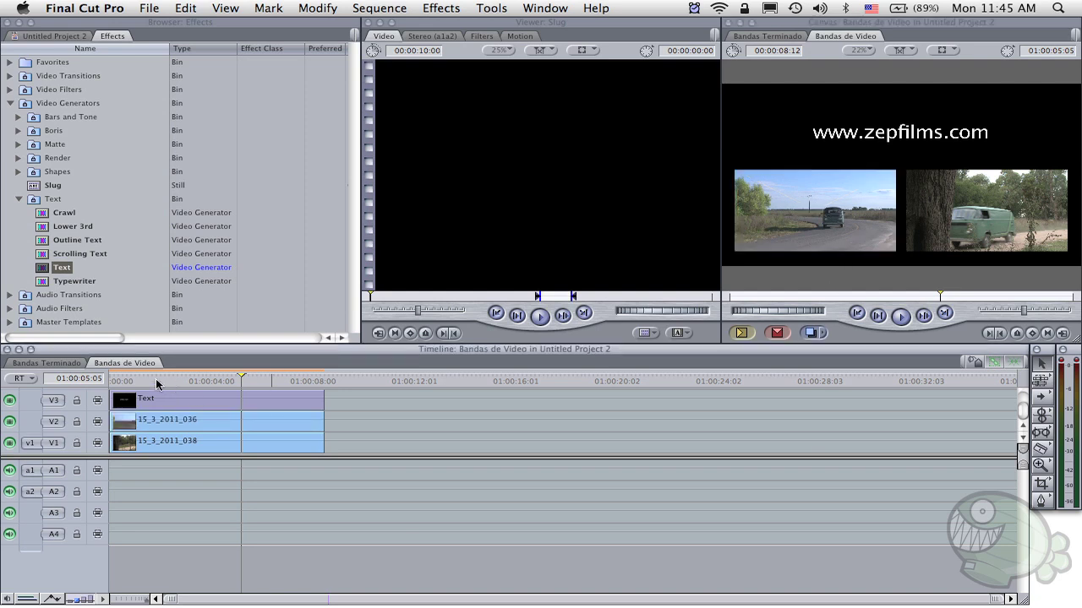
{"action": "left_click_drag", "start_coordinate": [167, 379], "coordinate": [48, 382]}
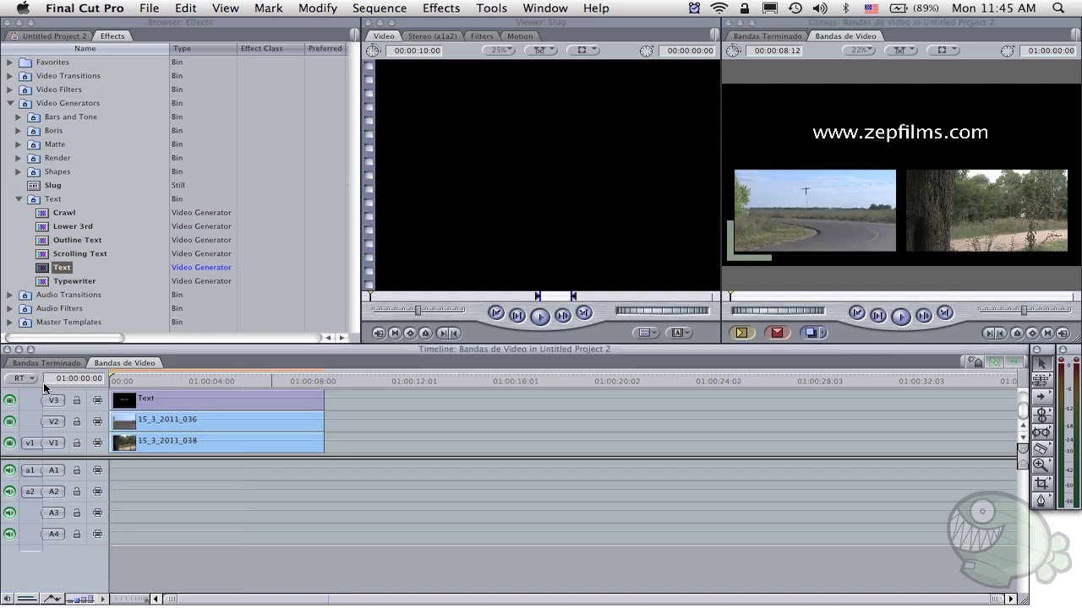
{"action": "key", "text": "space"}
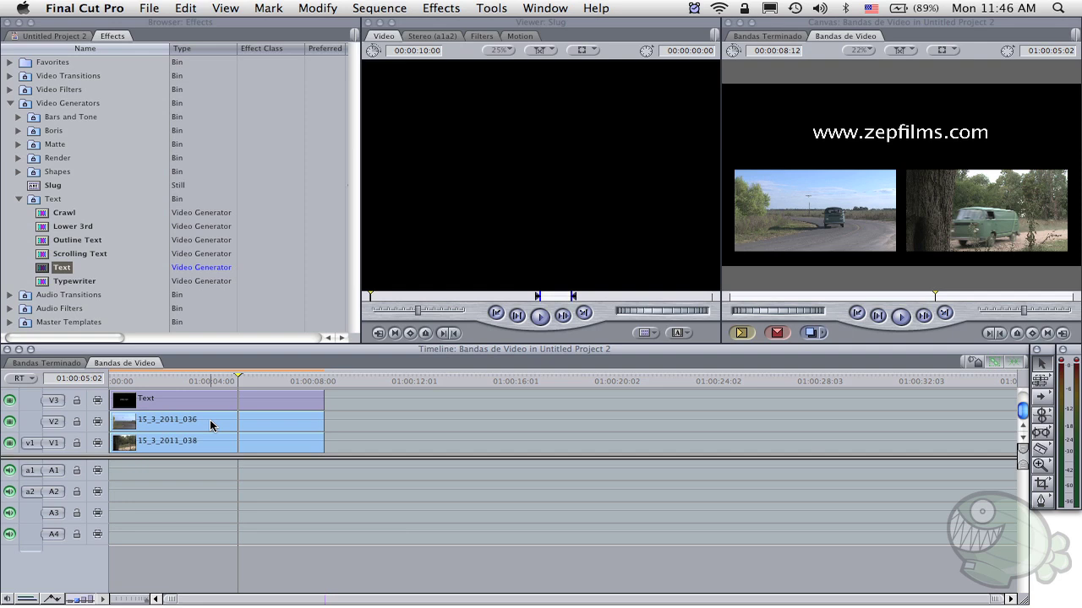
Show the project's clips and select 15_3_2011_036 on the second track.
{"action": "left_click", "coordinate": [53, 36]}
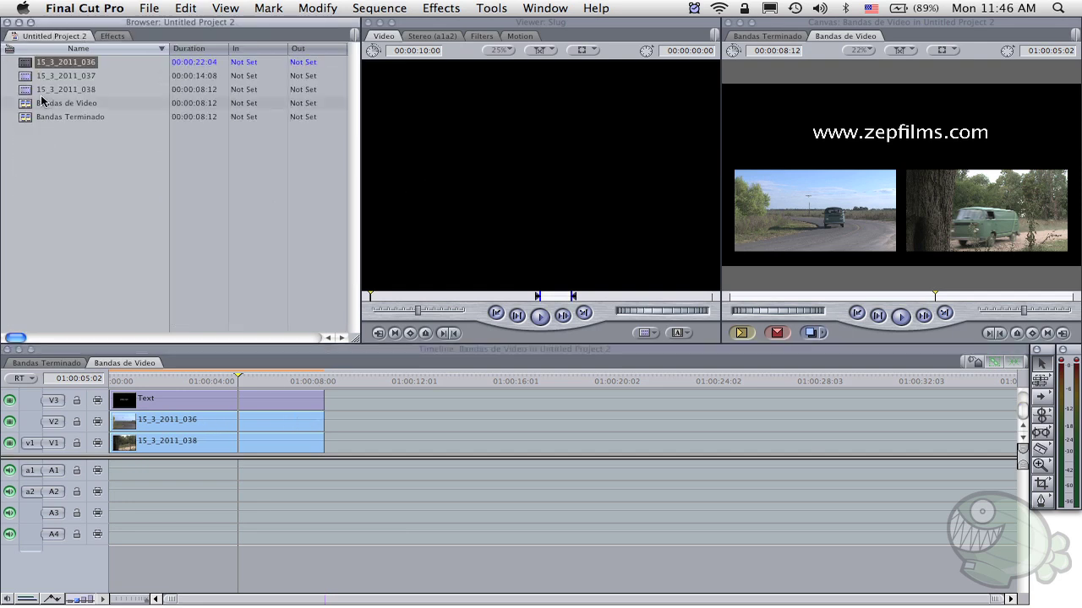
{"action": "left_click", "coordinate": [258, 439]}
{"action": "left_click", "coordinate": [256, 423]}
{"action": "left_click", "coordinate": [233, 399]}
{"action": "left_click", "coordinate": [229, 418]}
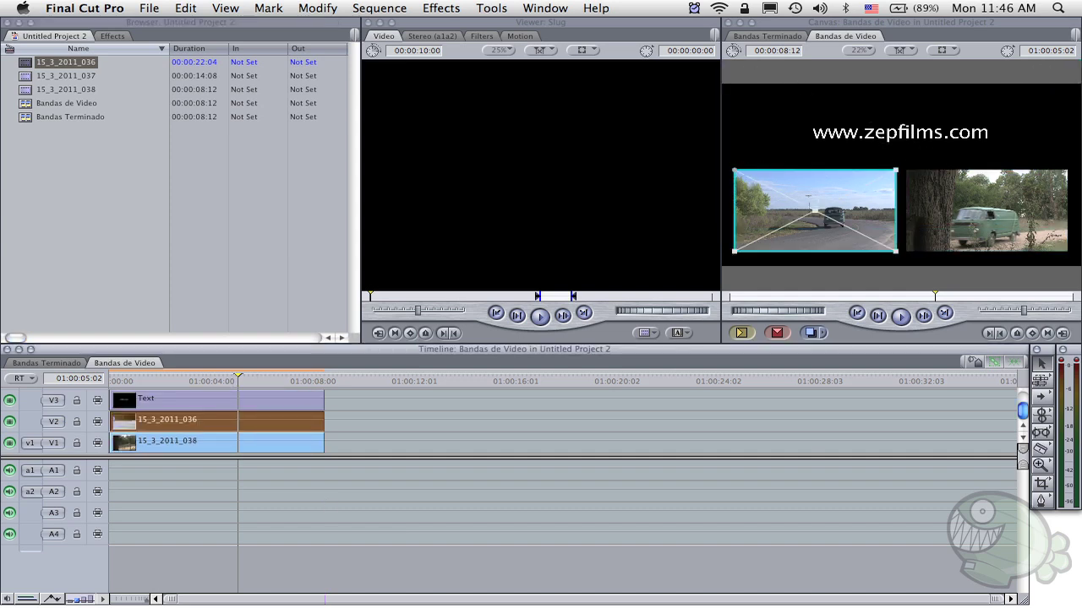
Try resizing and moving the left road clip in the Canvas, then undo both changes.
{"action": "mouse_move", "coordinate": [960, 135]}
{"action": "left_mouse_down"}
{"action": "mouse_move", "coordinate": [911, 171]}
{"action": "mouse_move", "coordinate": [912, 206]}
{"action": "mouse_move", "coordinate": [898, 175]}
{"action": "left_mouse_up"}
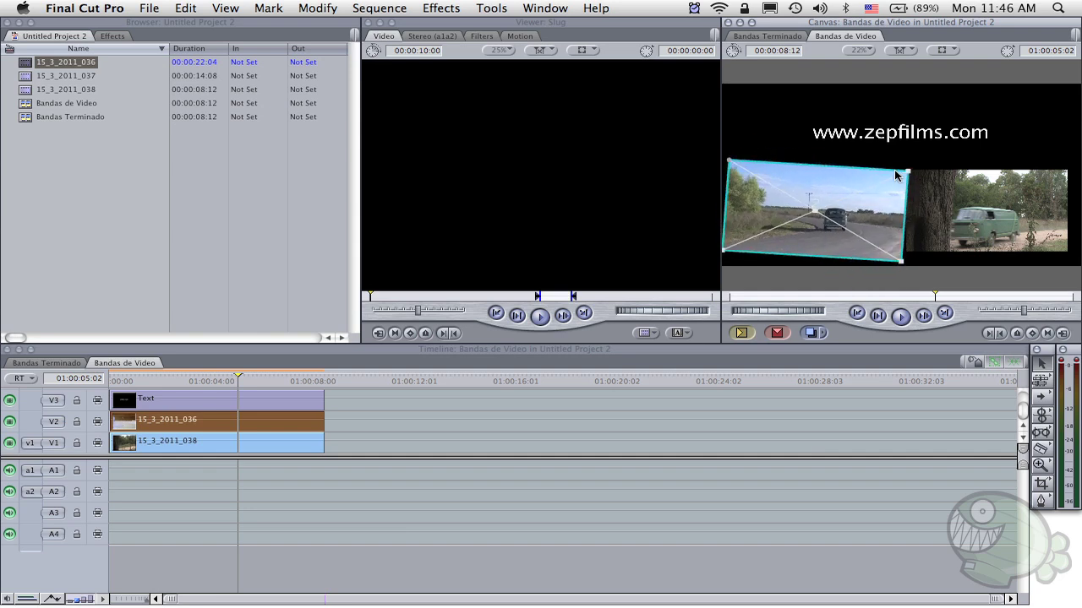
{"action": "left_click_drag", "start_coordinate": [898, 175], "coordinate": [881, 173]}
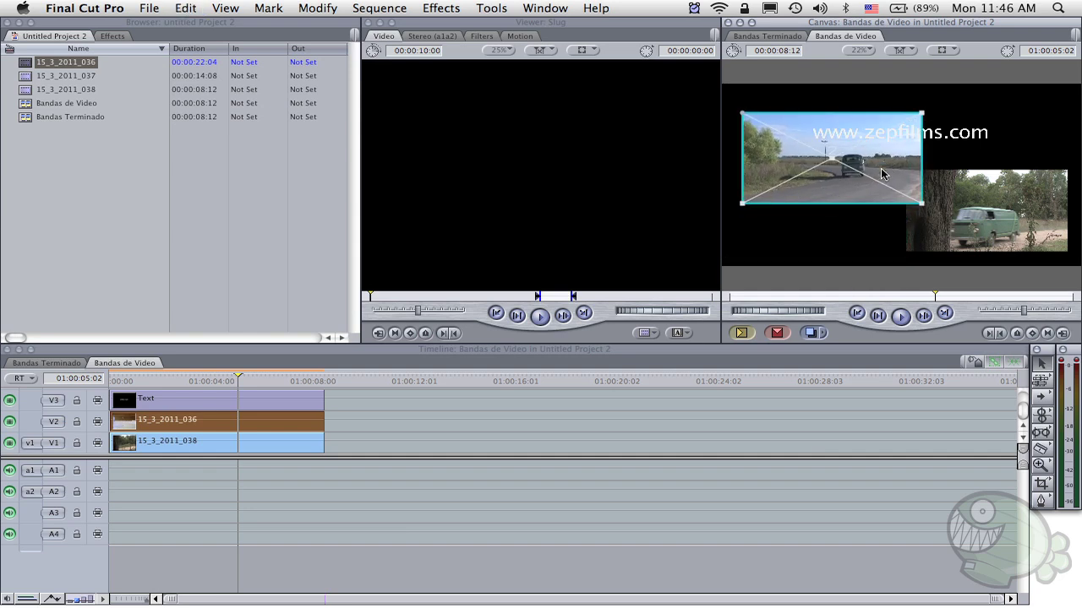
{"action": "key", "text": "super+z"}
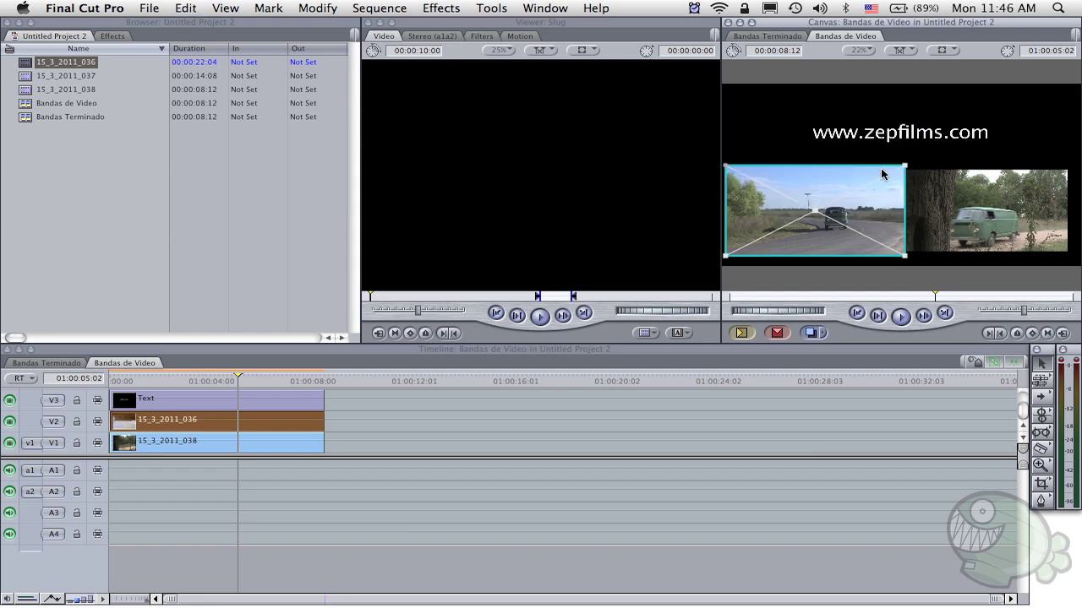
{"action": "key", "text": "super+z"}
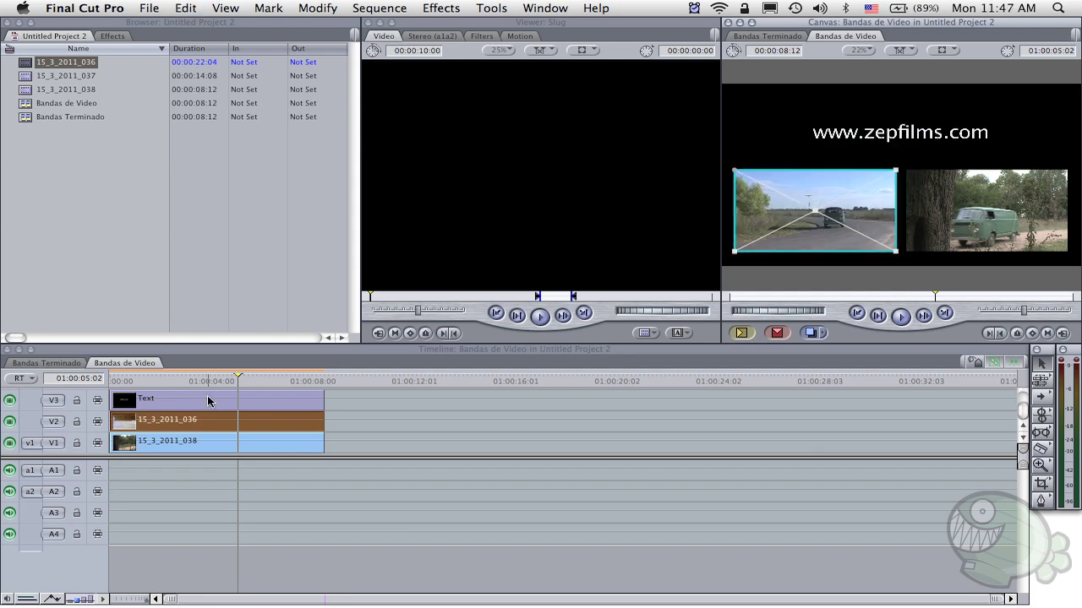
Set 15_3_2011_036's Scale to 45 in the Viewer's Motion tab.
{"action": "double_click", "coordinate": [200, 421]}
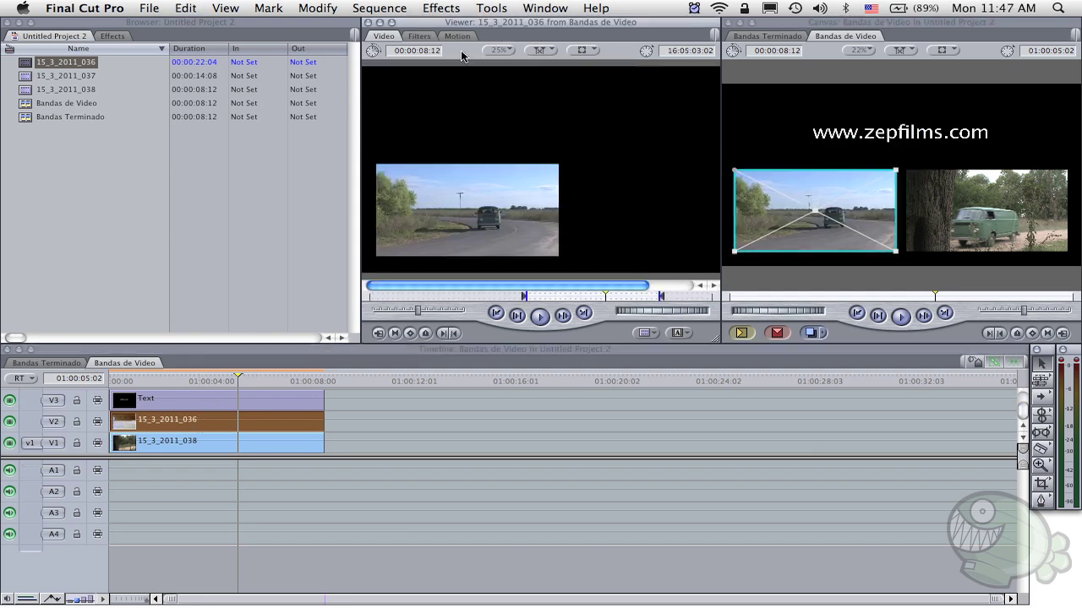
{"action": "left_click", "coordinate": [455, 36]}
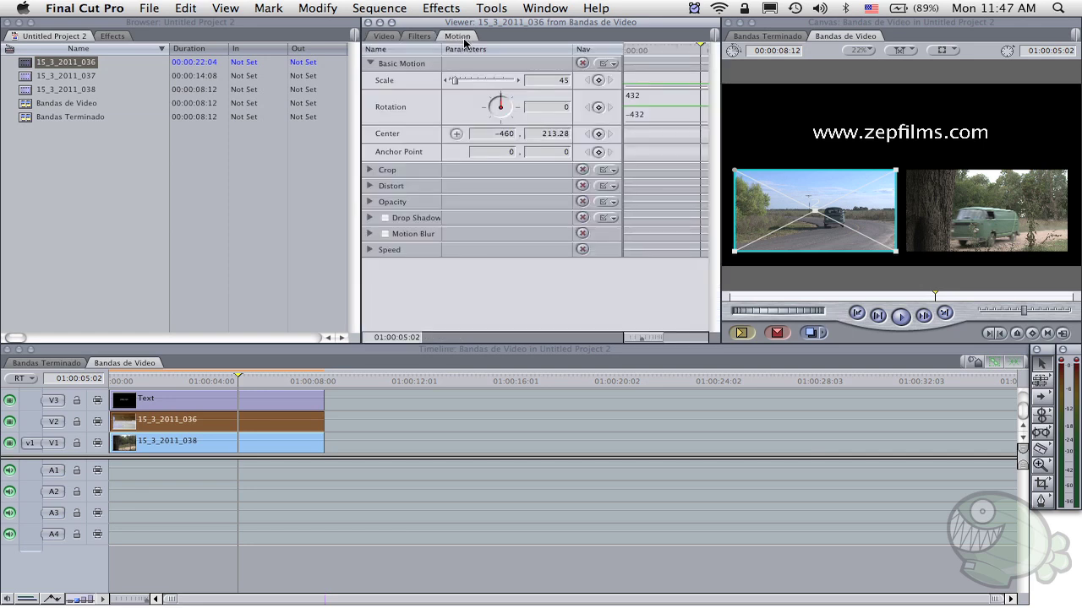
{"action": "left_click", "coordinate": [555, 82]}
{"action": "type", "text": "0"}
{"action": "key", "text": "Return"}
{"action": "type", "text": "45"}
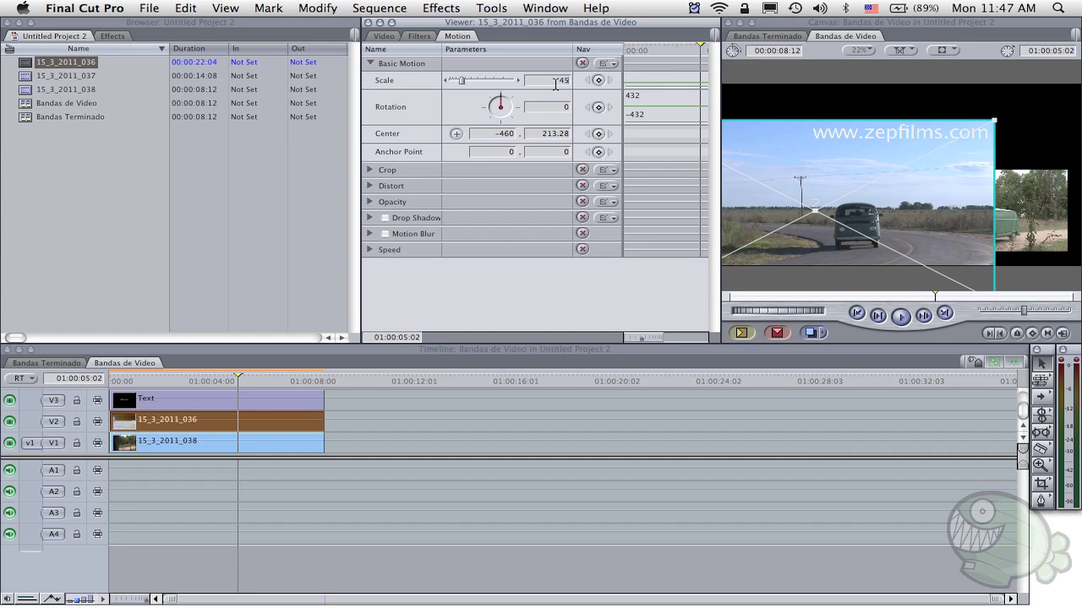
{"action": "key", "text": "Return"}
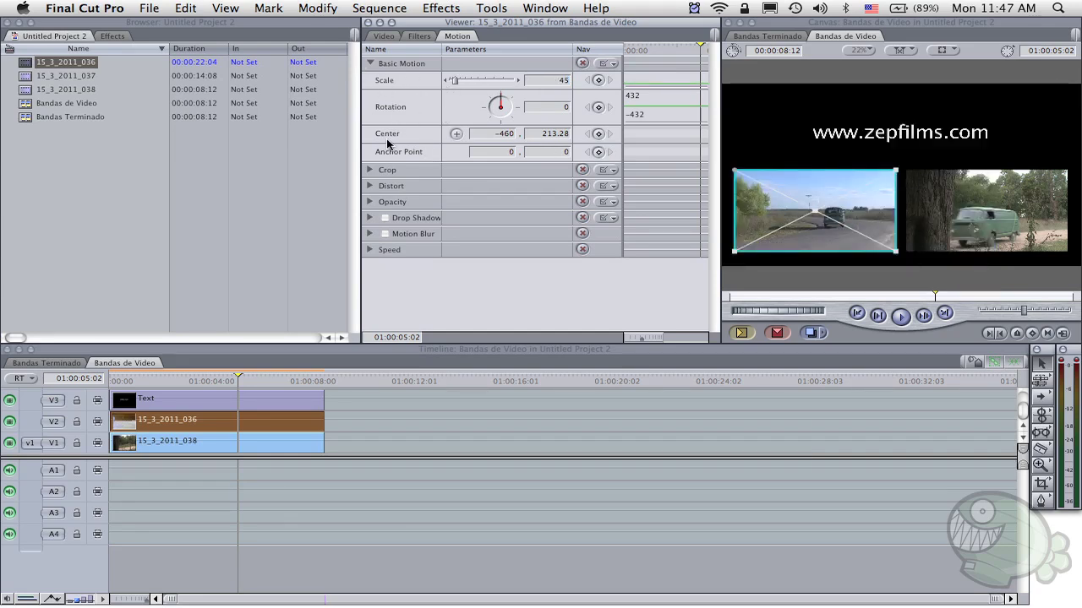
Try an anchor point X of 50, then reset it so the anchor stays at 0, 0.
{"action": "double_click", "coordinate": [493, 153]}
{"action": "type", "text": "50"}
{"action": "key", "text": "Return"}
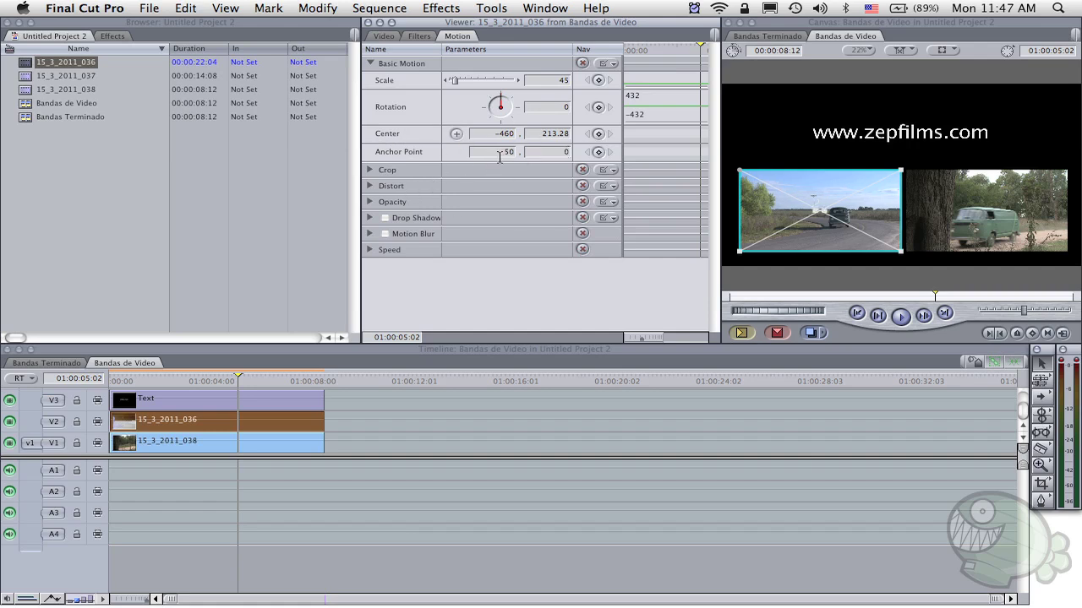
{"action": "double_click", "coordinate": [481, 153]}
{"action": "key", "text": "BackSpace"}
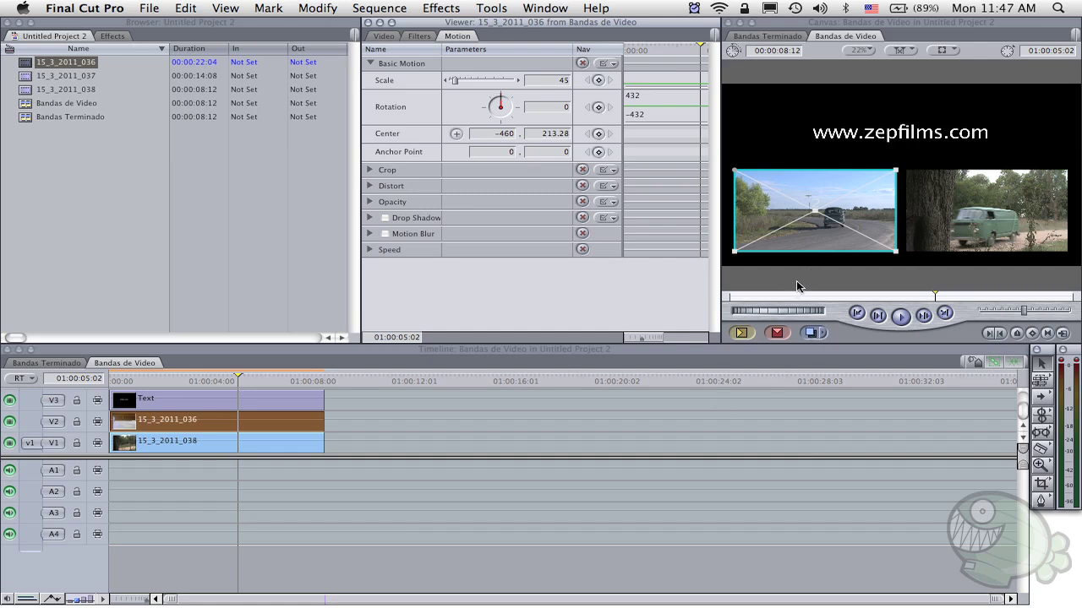
{"action": "left_click", "coordinate": [874, 139]}
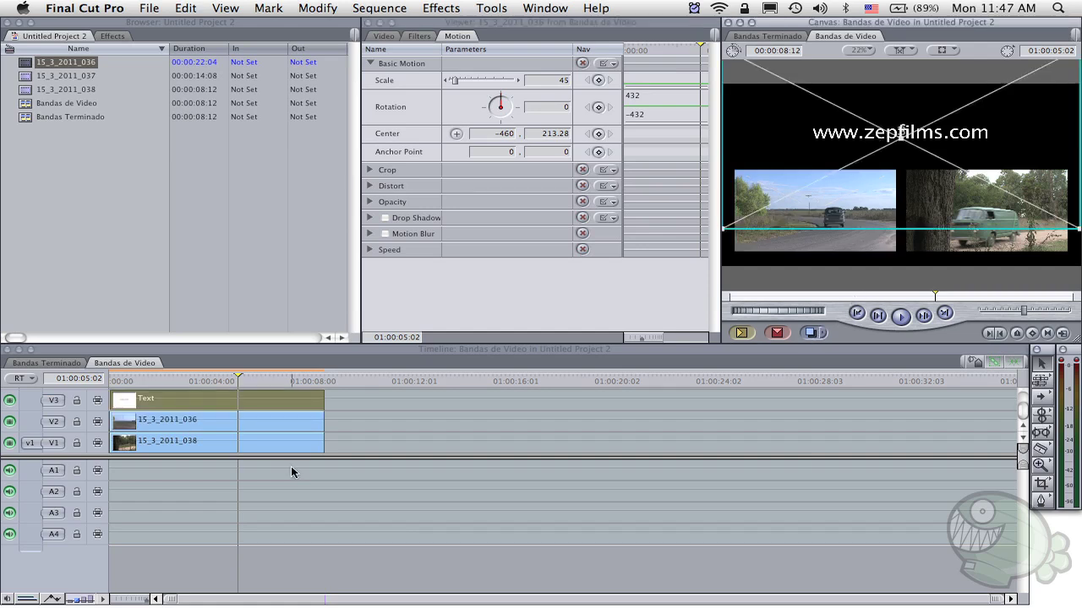
Deselect the title and move the playhead to the sequence start at 01:00:00:00.
{"action": "left_click", "coordinate": [357, 433]}
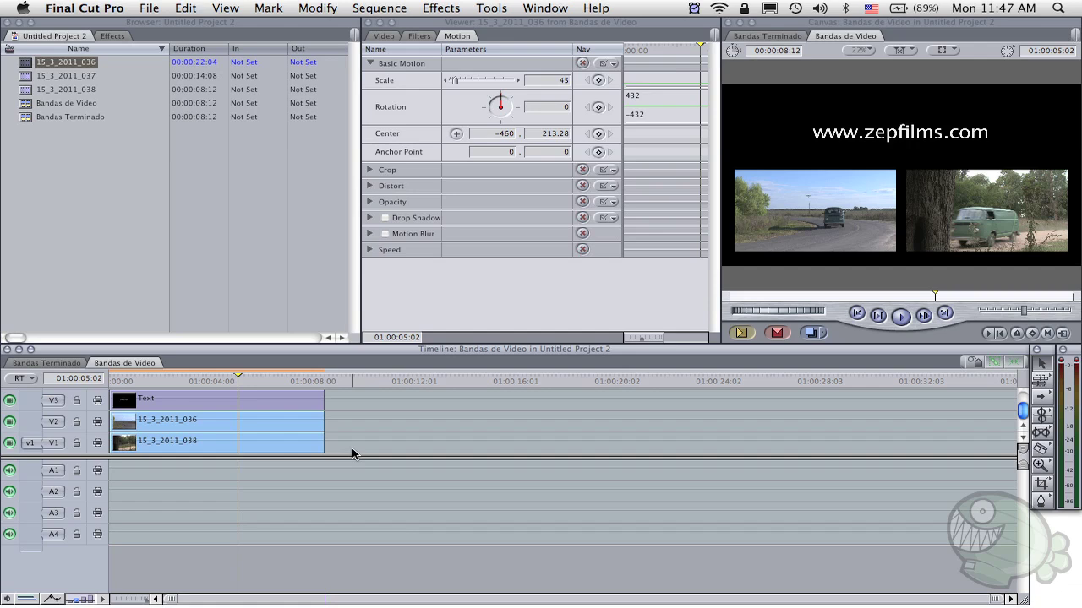
{"action": "left_click", "coordinate": [168, 384]}
{"action": "left_click", "coordinate": [104, 377]}
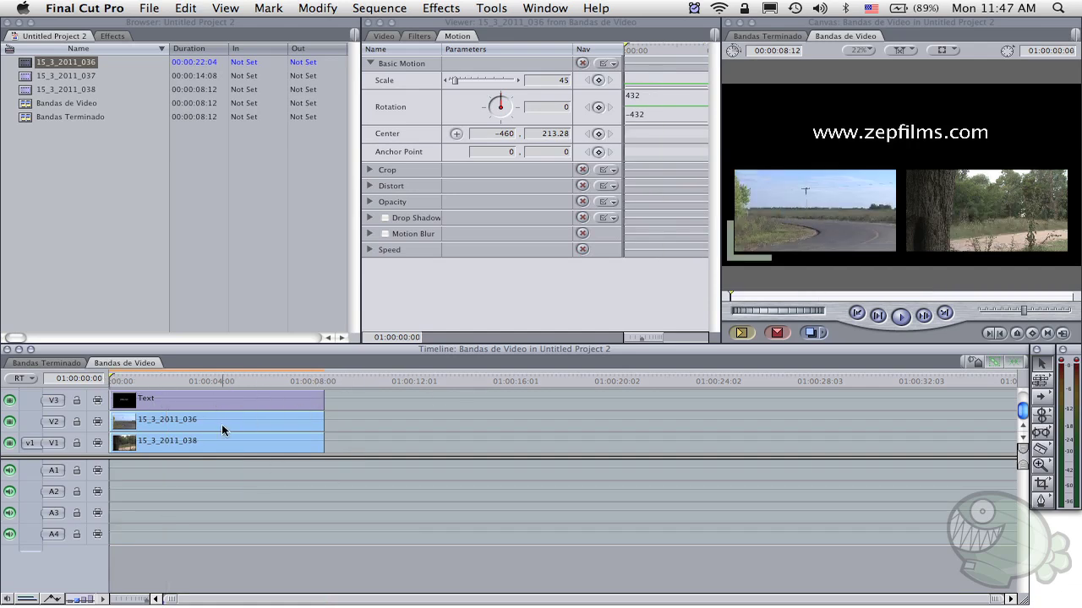